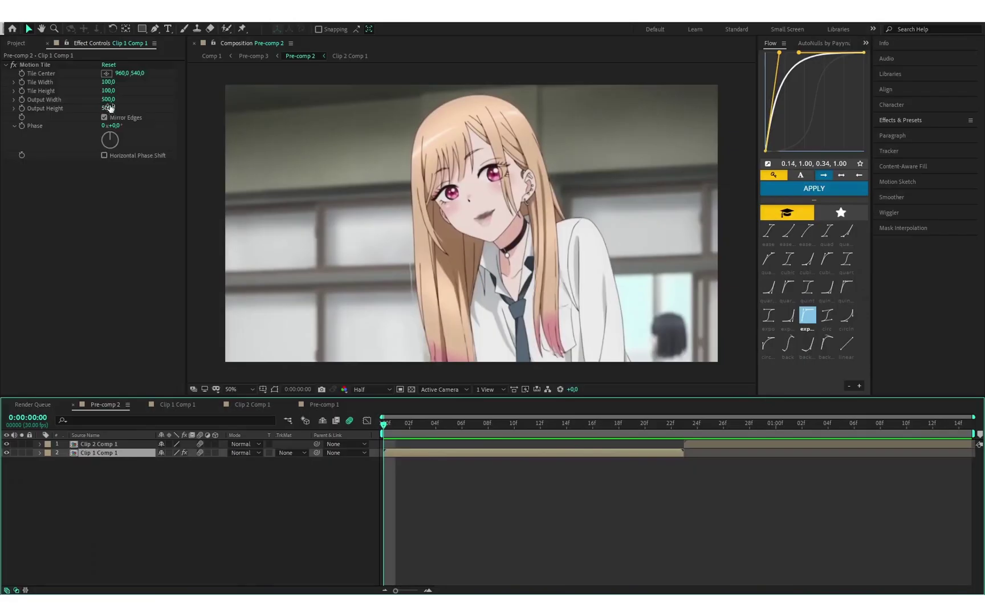
Step: Review Clip 1 Comp 1's Motion Tile: output width and height 500, Mirror Edges on
left_click(12, 69)
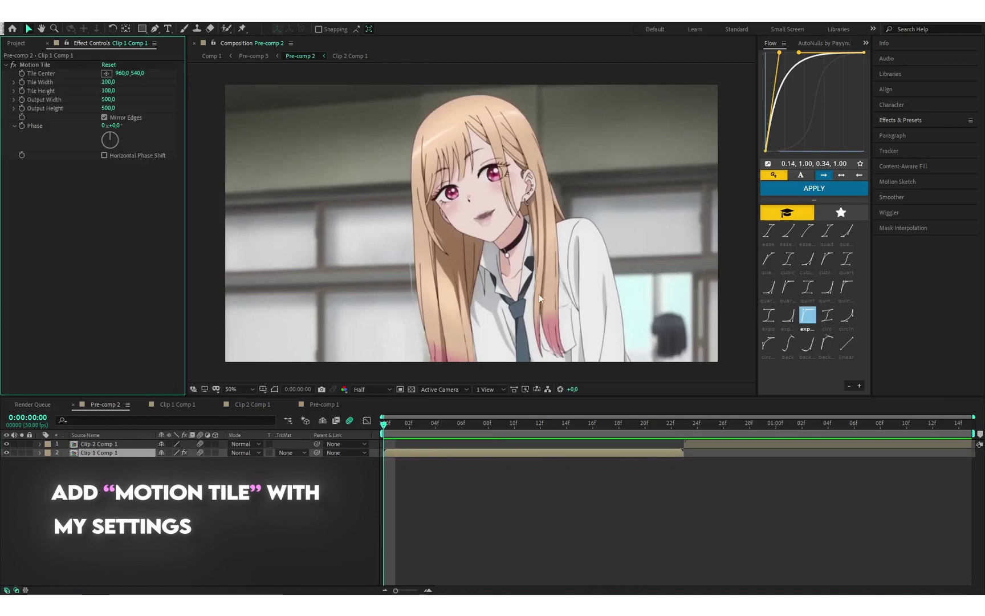
Step: Copy the Motion Tile effect from Clip 1 Comp 1 and paste it onto Clip 2 Comp 1
left_click(715, 444)
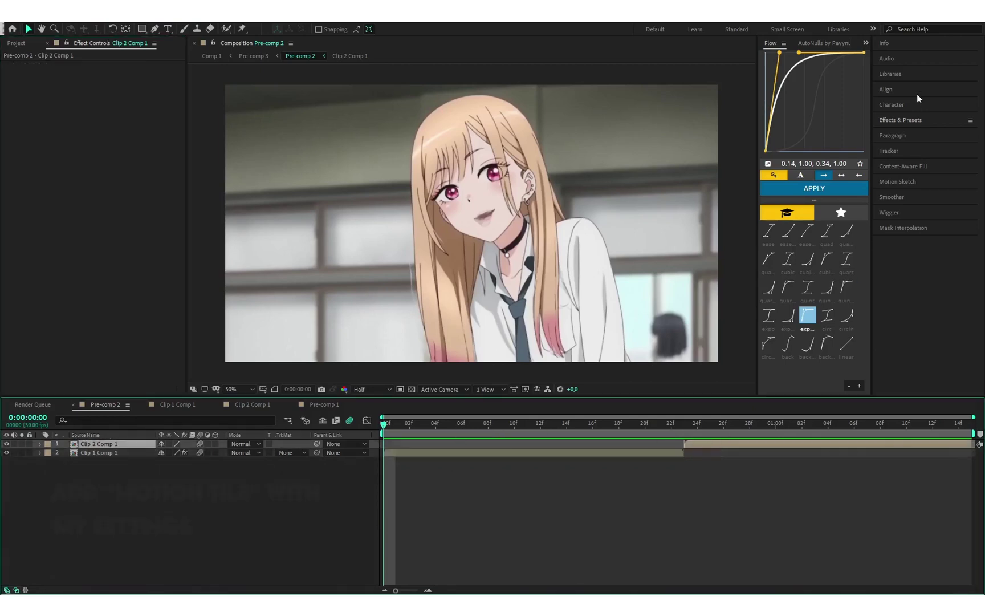
left_click(441, 452)
left_click(49, 66)
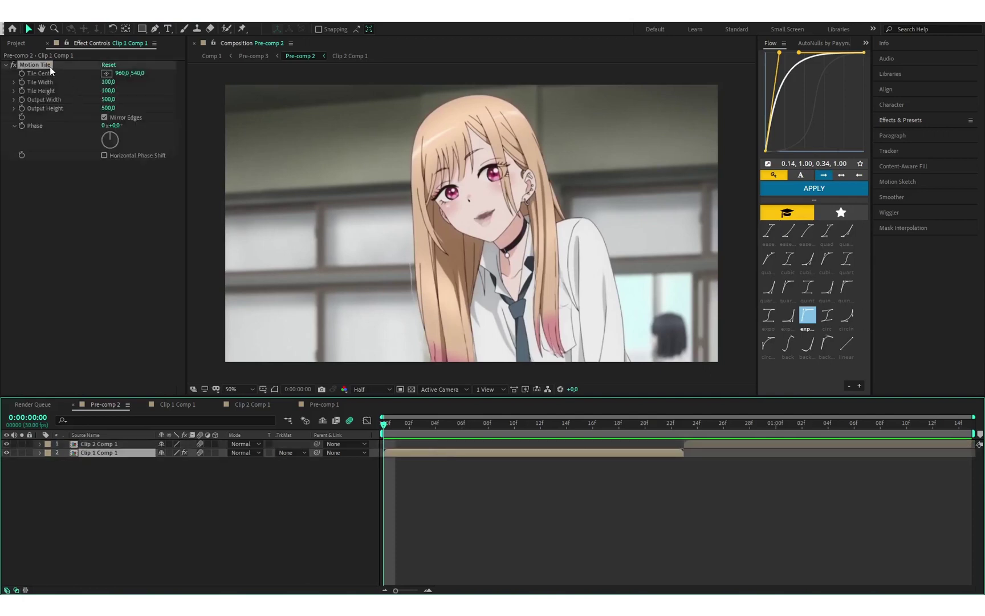
left_click(691, 445)
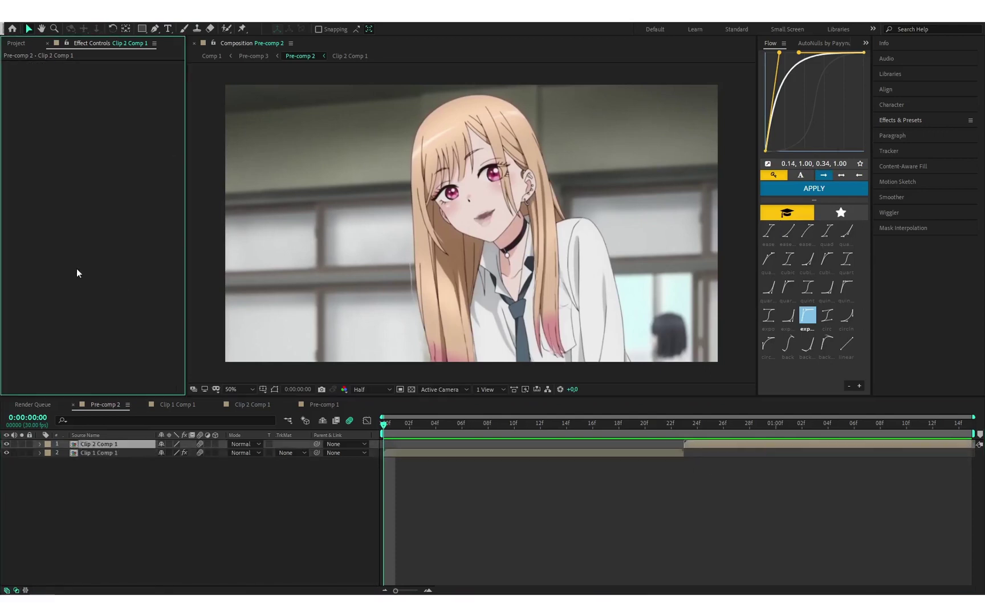
key("ctrl+v")
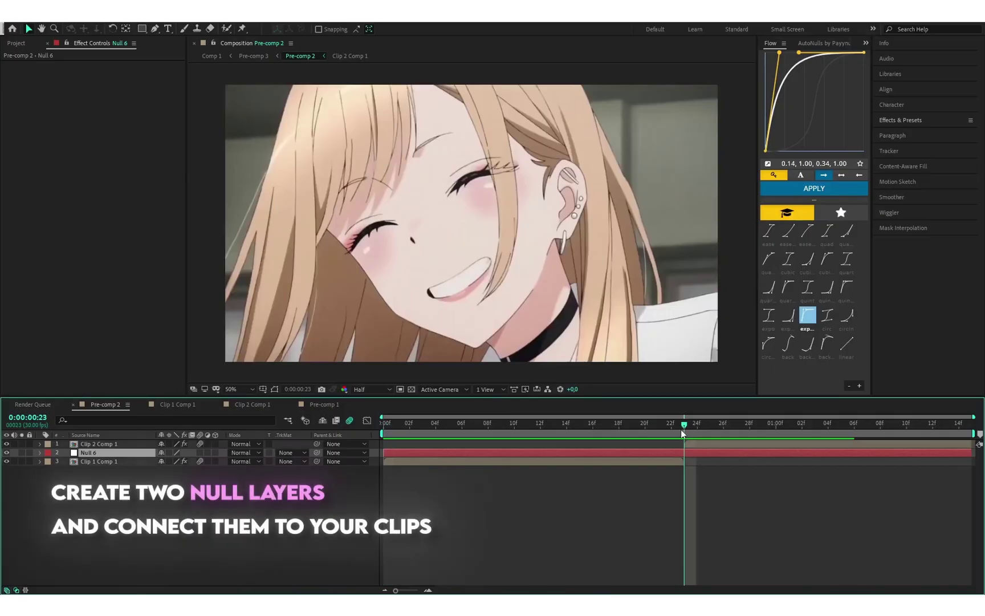
Step: Duplicate Null 6 and move the copy to start at the 23f cut
left_click(399, 460)
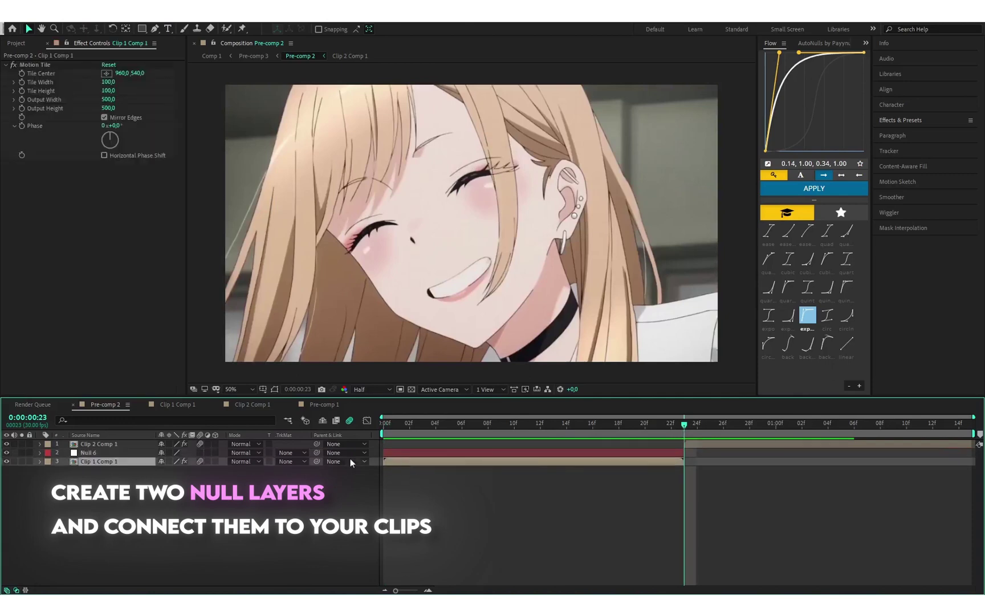
left_click(608, 455)
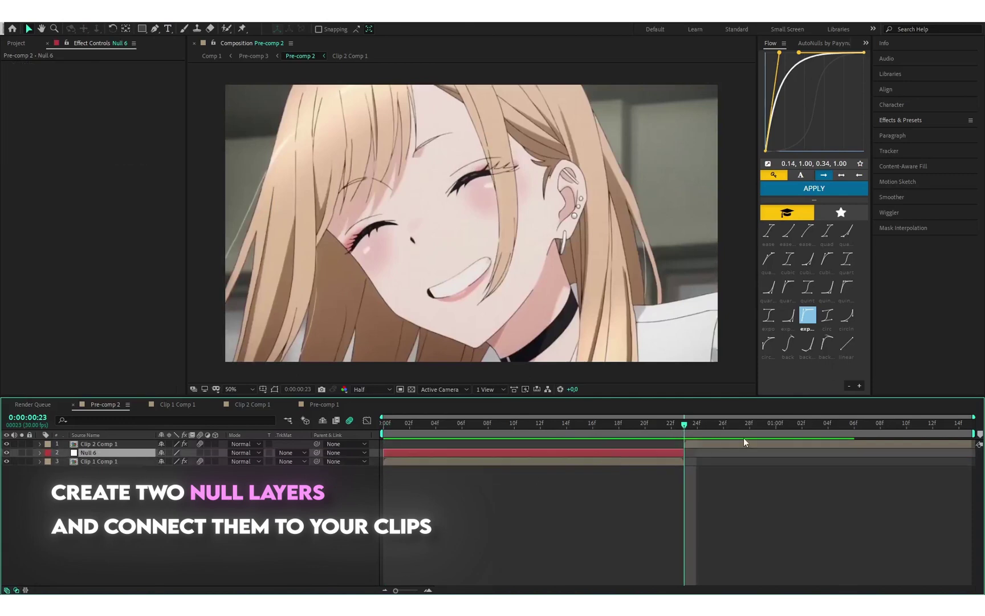
key("ctrl+d")
left_click_drag(675, 443, 898, 461)
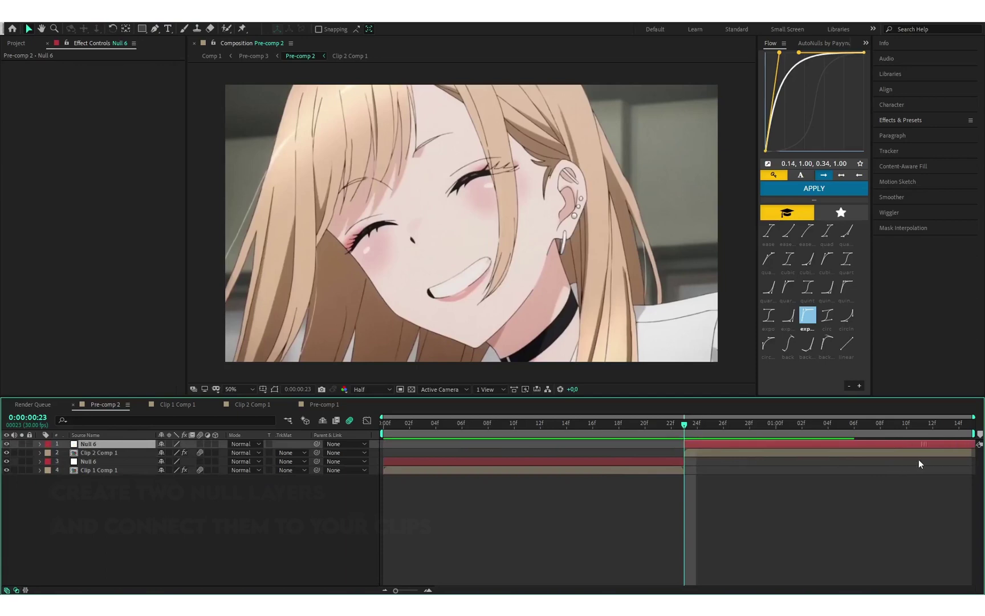
Step: Parent Clip 1 Comp 1 to the lower Null 6 on layer 3
left_click(786, 522)
left_click(570, 470)
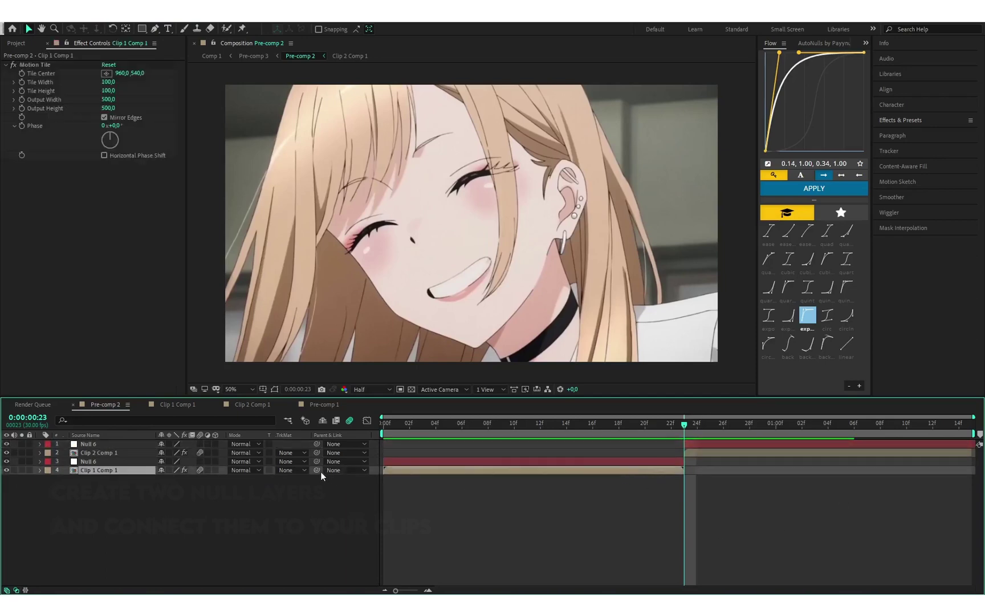
left_click_drag(473, 463, 474, 462)
left_click(684, 453)
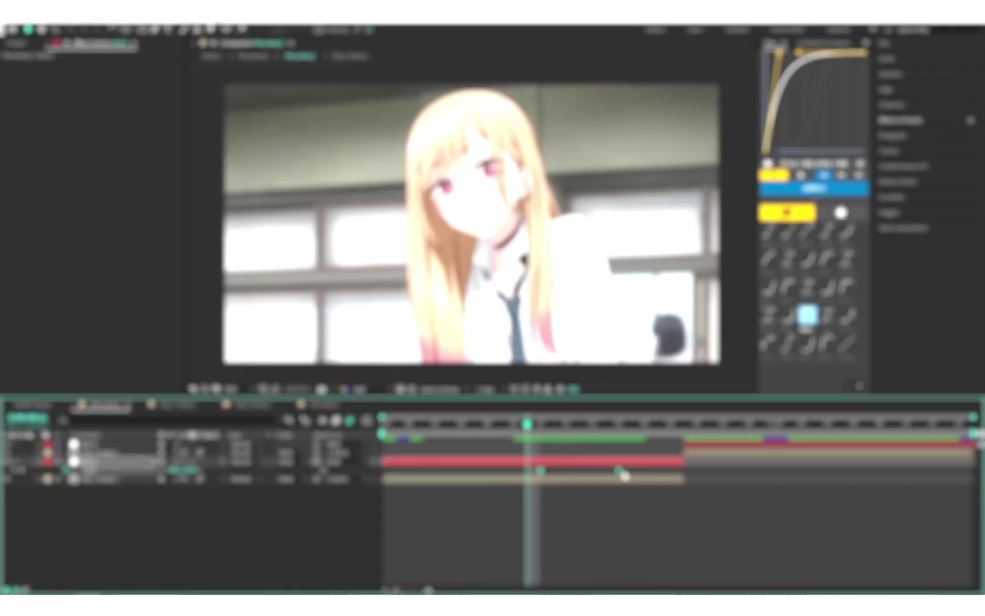
Step: Keyframe lower Null 6 Position from 960,540 at 17f to 960,745.6 at 23f, Easy Eased
mouse_move(592, 426)
left_mouse_down()
mouse_move(658, 426)
mouse_move(610, 447)
left_mouse_up()
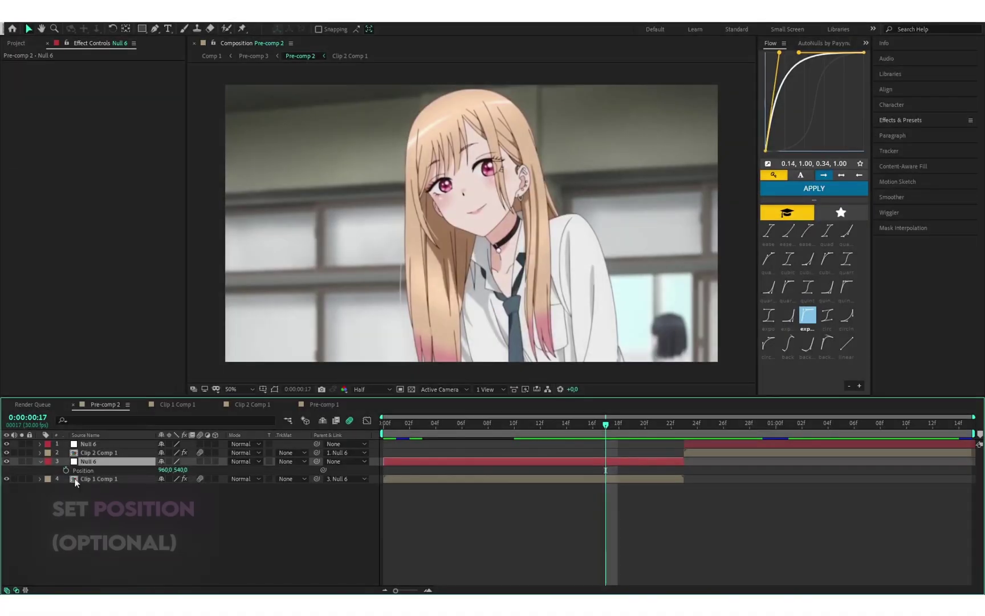
left_click_drag(606, 426, 673, 439)
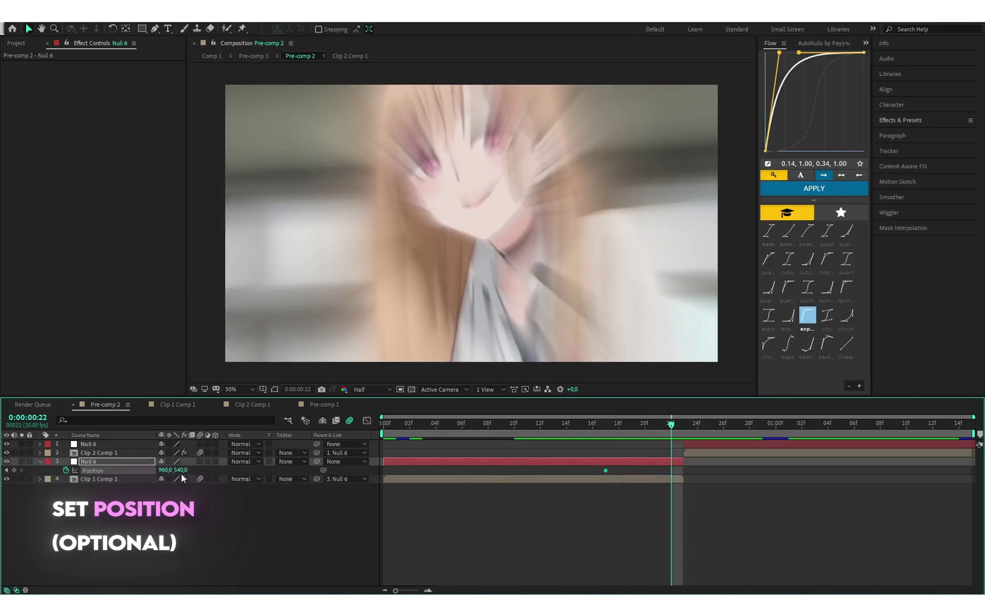
mouse_move(181, 470)
left_mouse_down()
mouse_move(330, 478)
mouse_move(285, 477)
left_mouse_up()
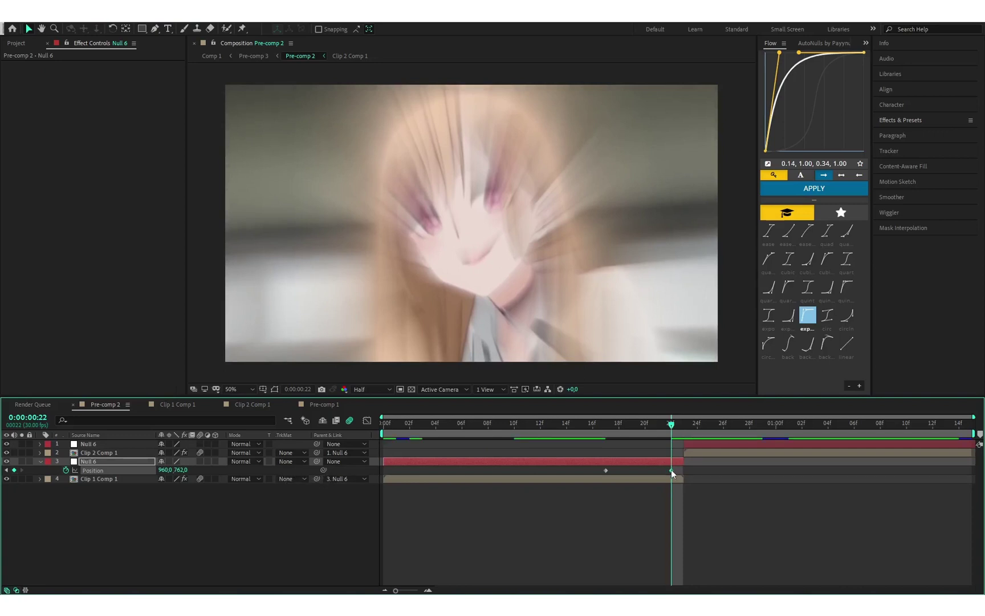
left_click_drag(671, 470, 684, 471)
key("F9")
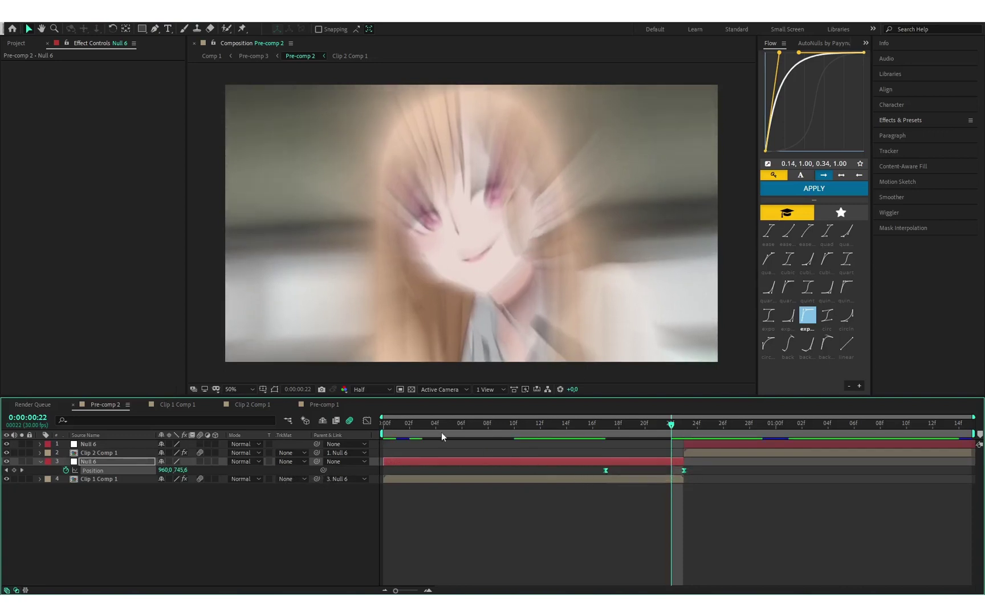
left_click(366, 421)
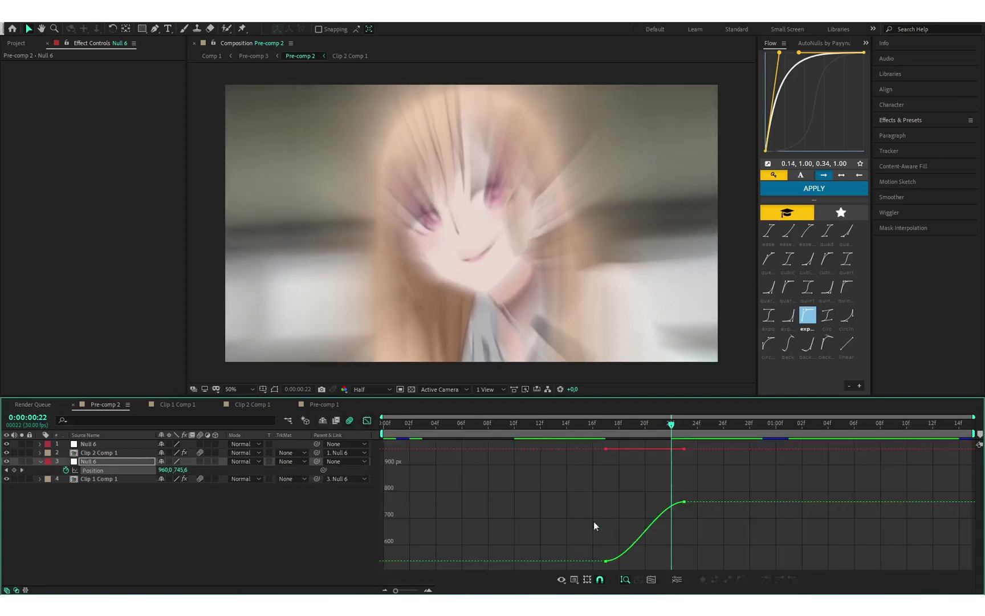
Step: Separate the null's Position dimensions and bend the Y curve into a steep ease-in ending at 23f
right_click(124, 468)
left_click(145, 361)
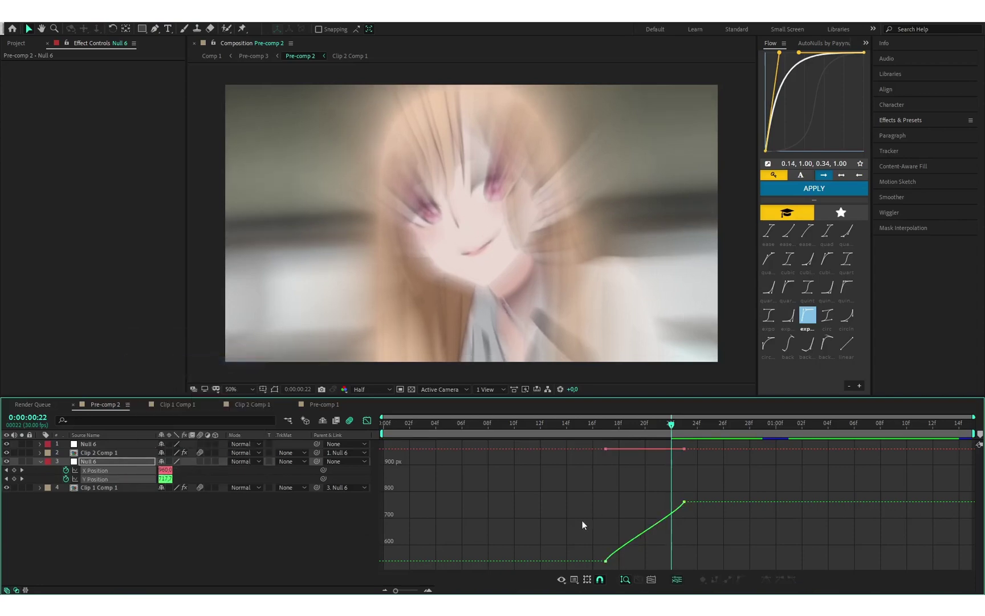
left_click(643, 583)
left_click(608, 553)
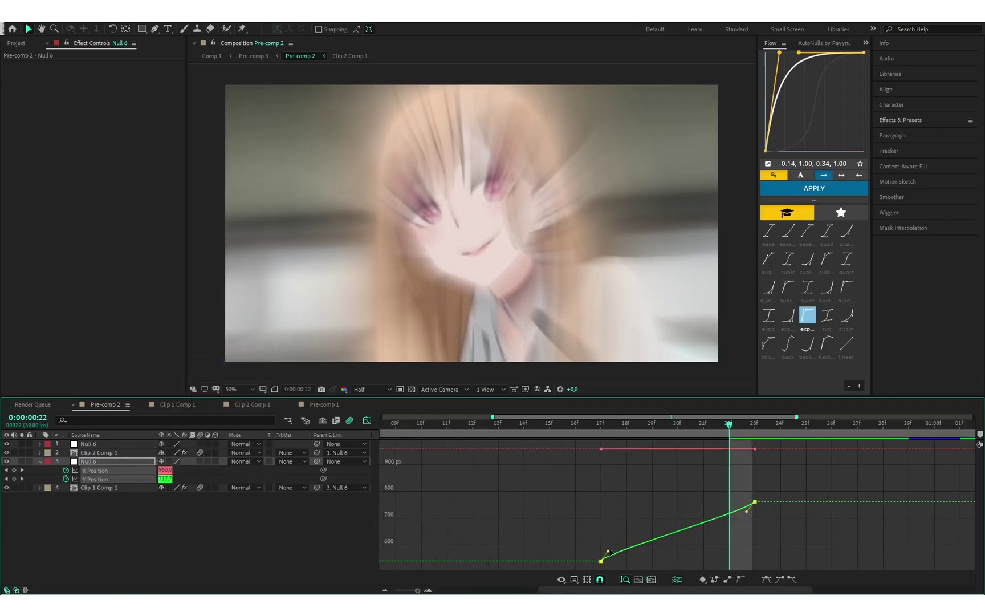
left_click_drag(645, 551, 747, 560)
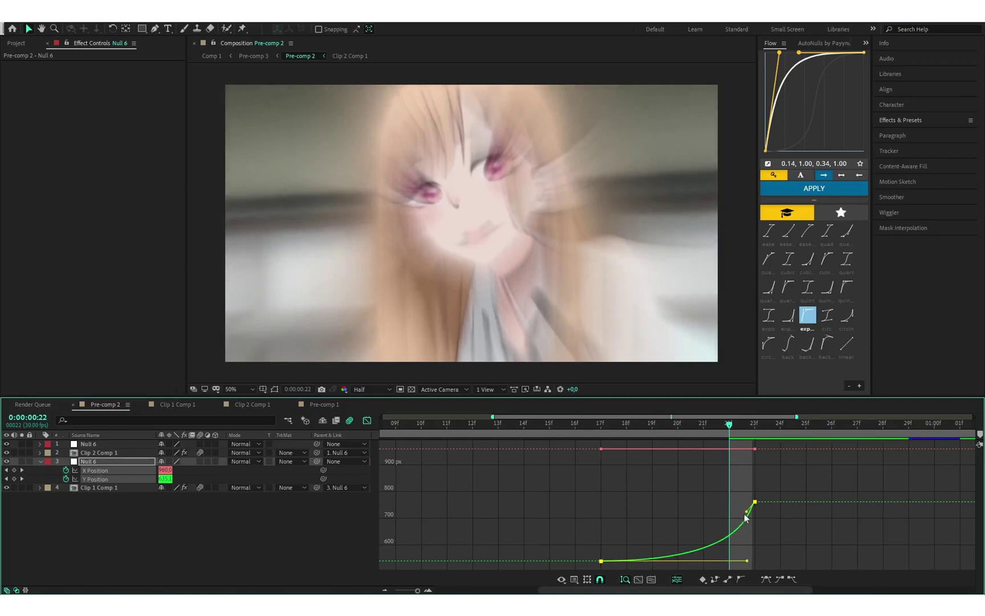
left_click_drag(747, 512, 749, 558)
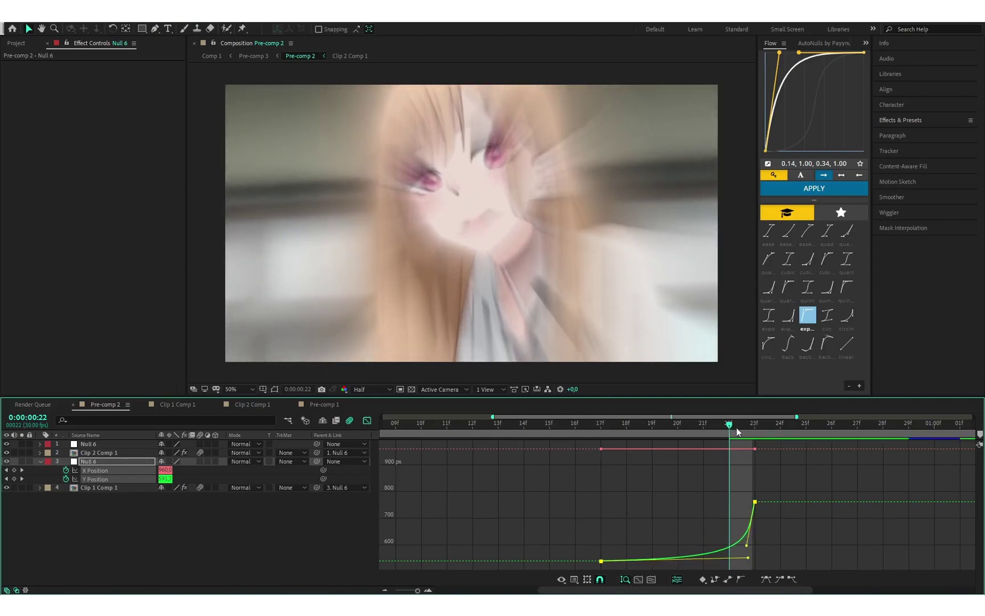
left_click_drag(736, 427, 583, 444)
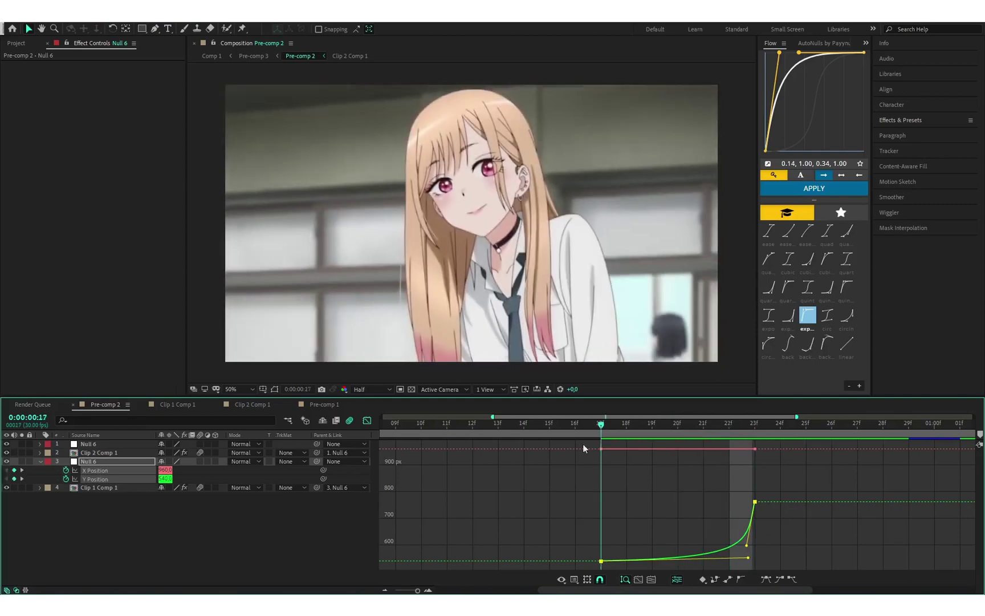
left_click(498, 425)
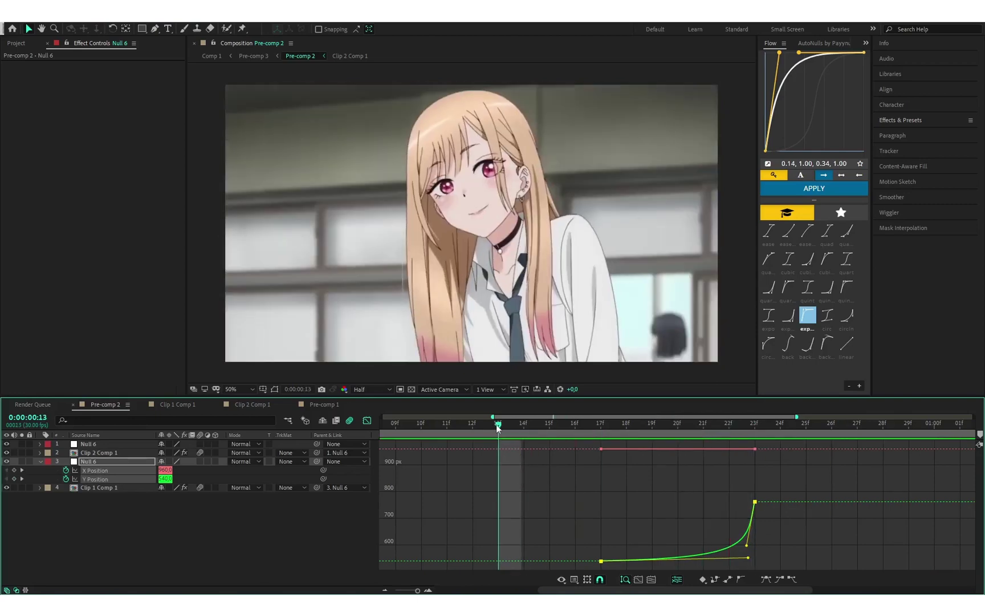
left_click_drag(498, 428, 370, 442)
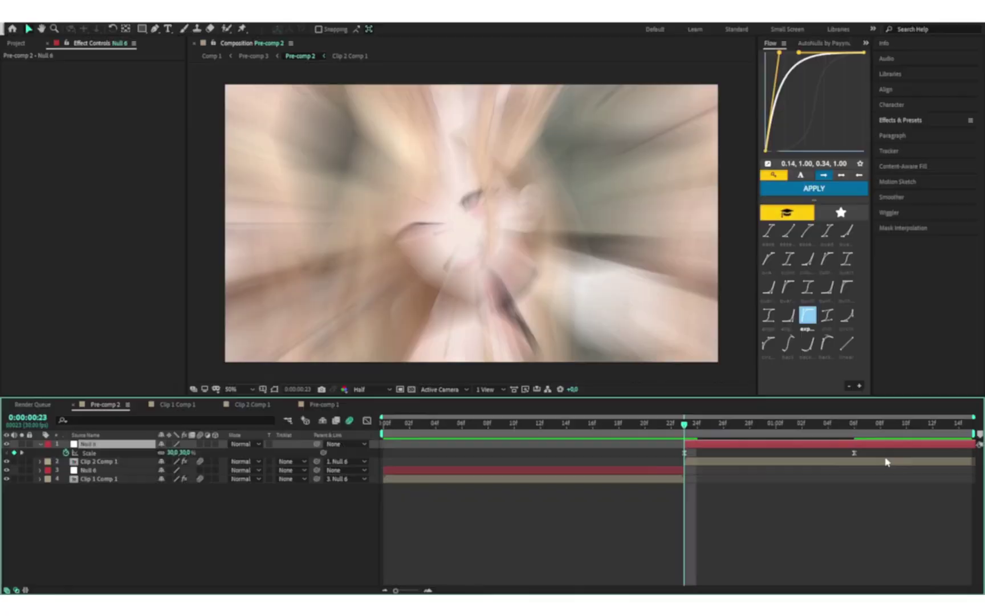
Step: Shape the top Null 6's 30%-to-100% Scale keyframes into a sharp ease-out and preview past the cut
left_click_drag(723, 439, 481, 491)
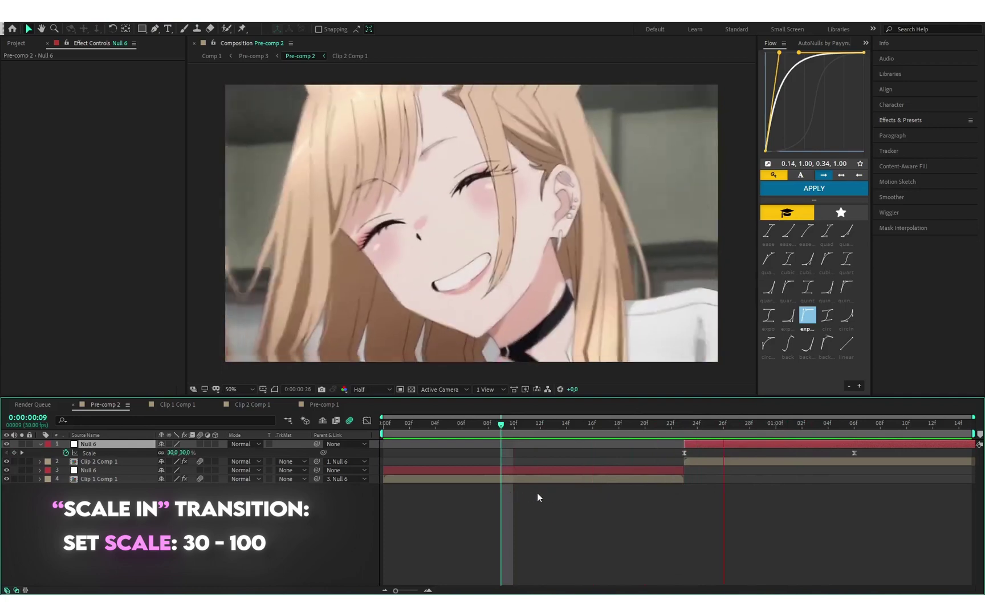
left_click(554, 425)
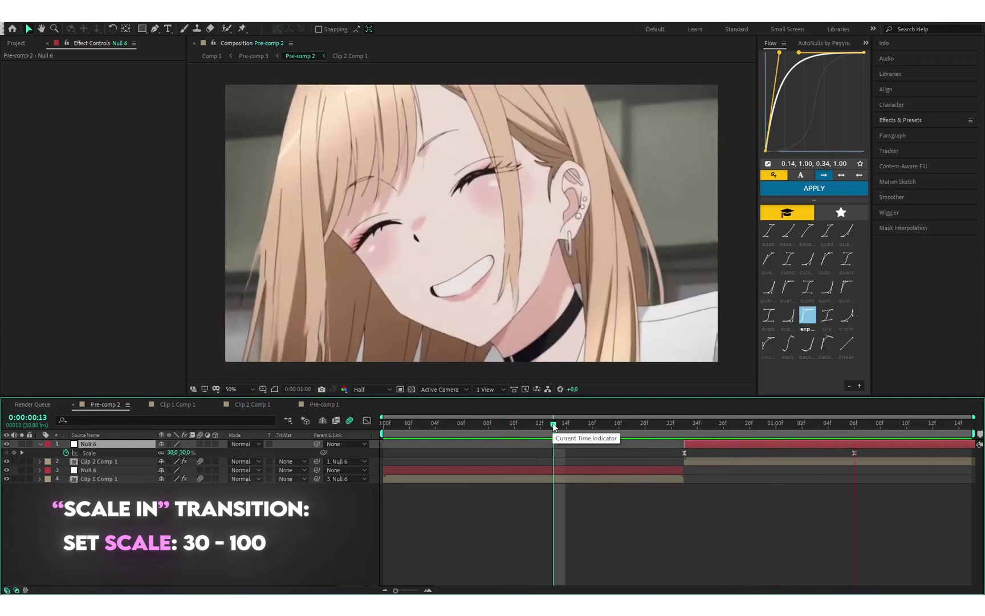
left_click_drag(873, 454, 700, 474)
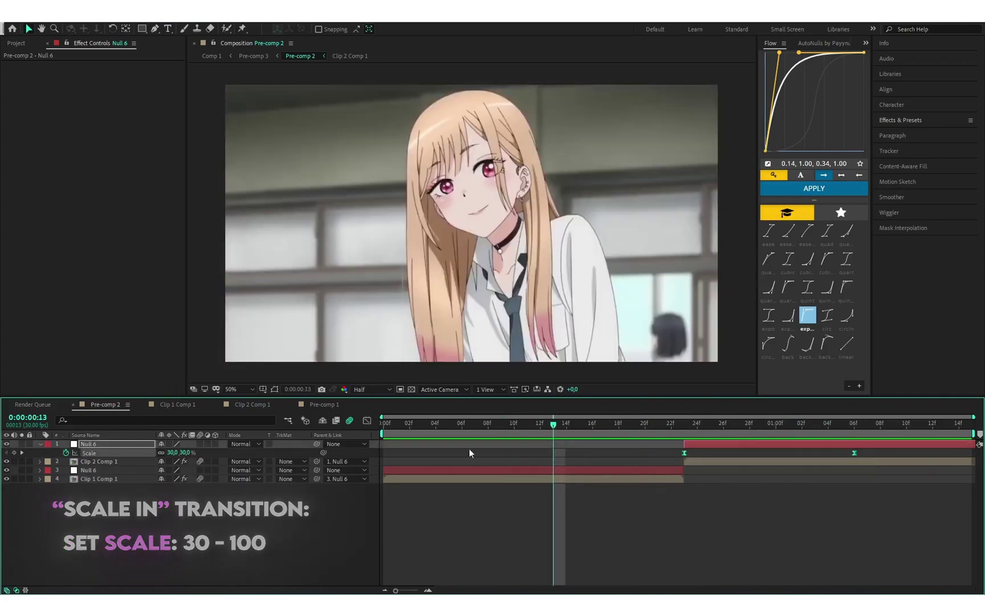
left_click(367, 420)
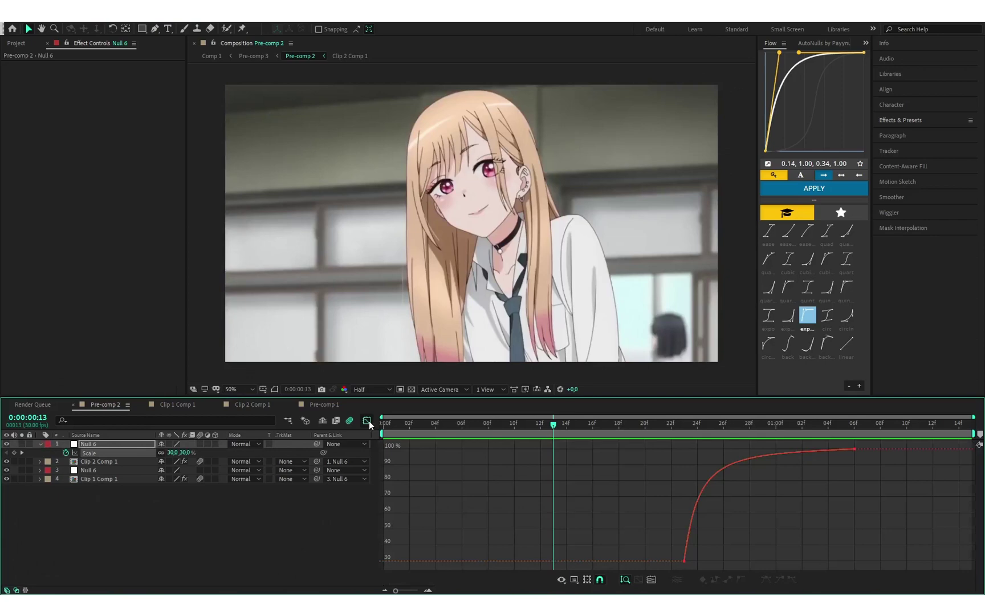
left_click(711, 480)
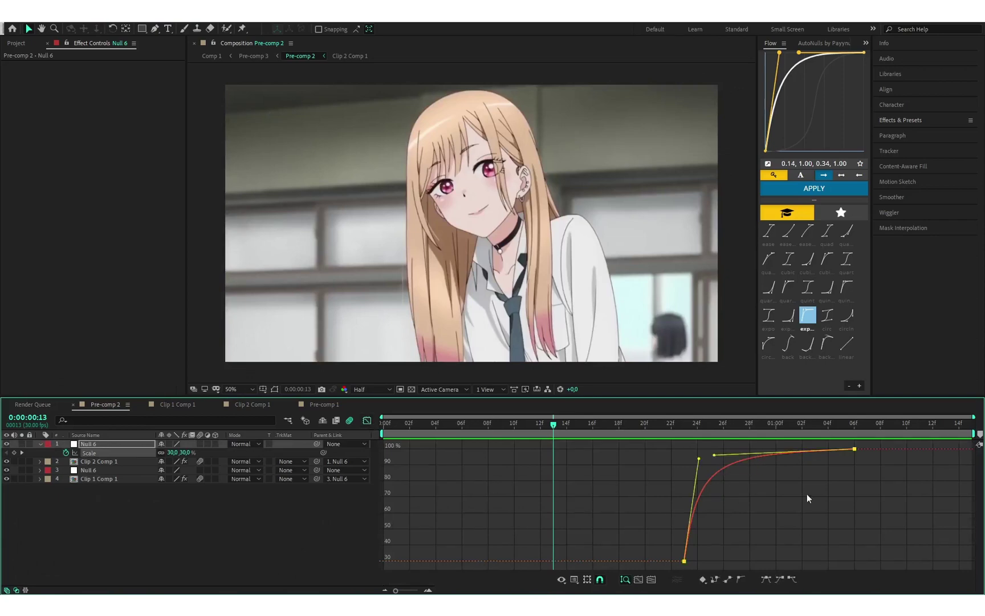
left_click(367, 421)
left_click(657, 486)
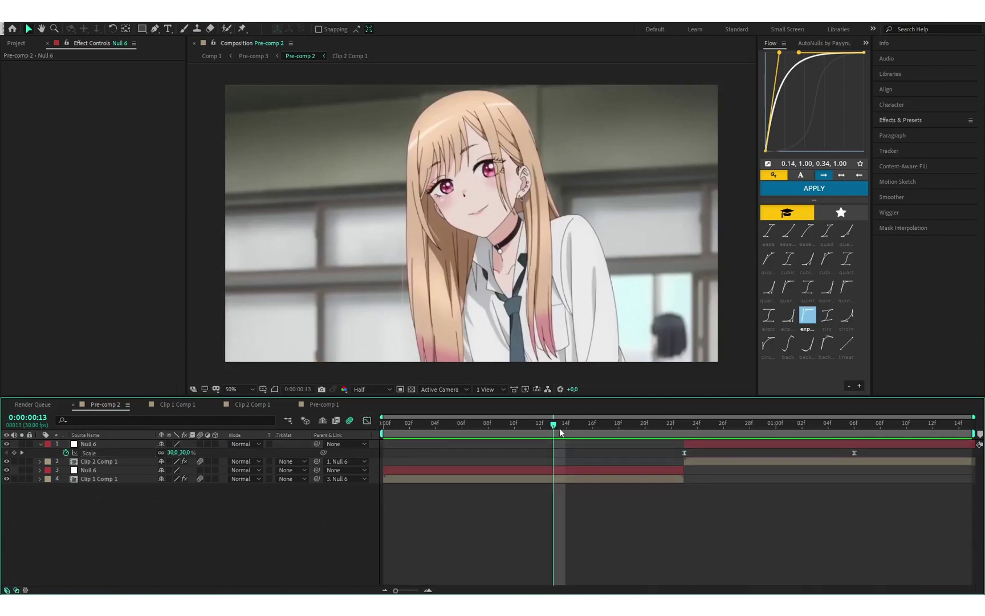
left_click_drag(559, 428, 738, 483)
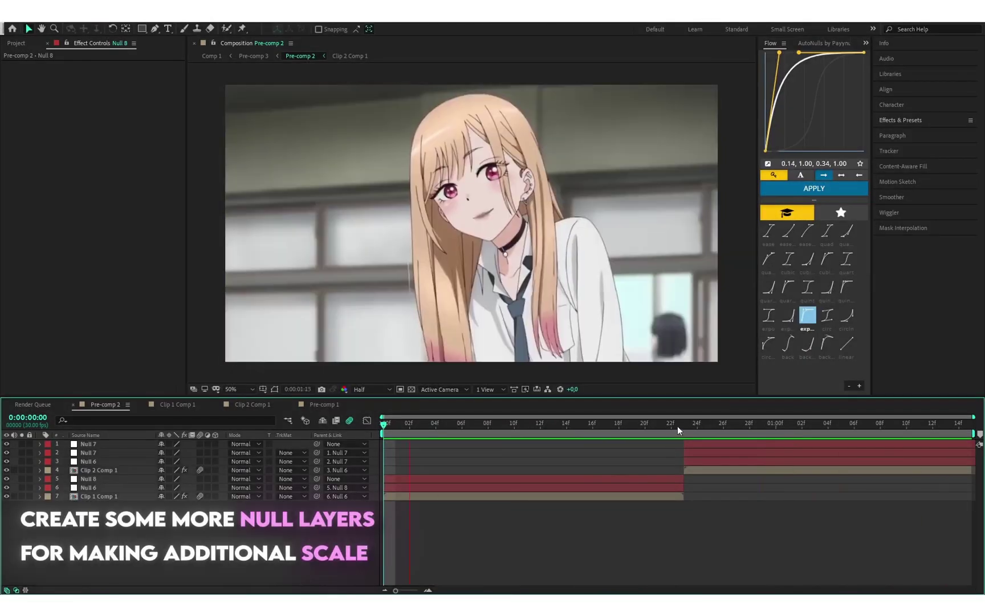
left_click_drag(678, 426, 706, 431)
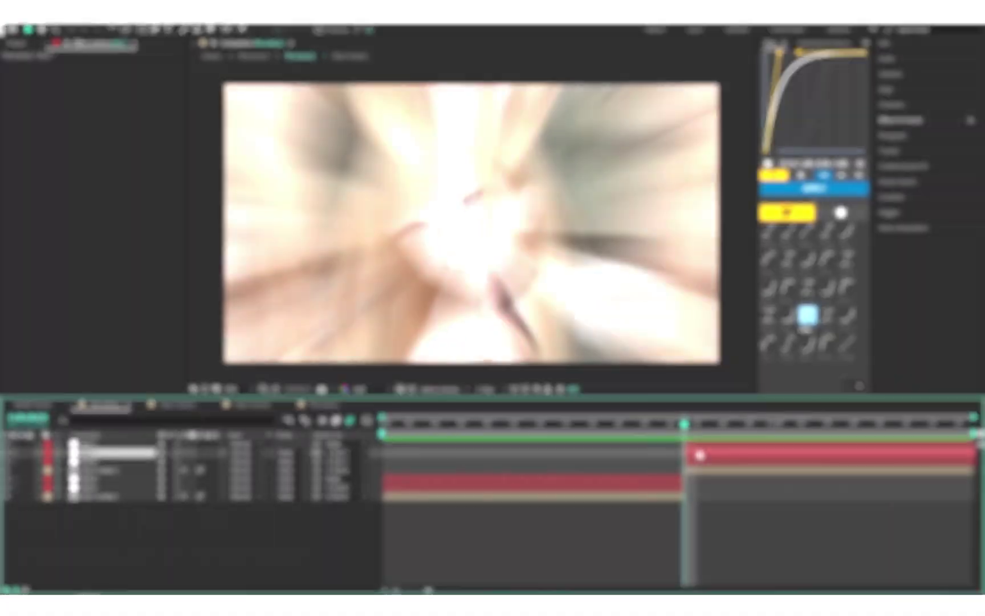
mouse_move(686, 427)
left_mouse_down()
mouse_move(802, 469)
mouse_move(657, 473)
left_mouse_up()
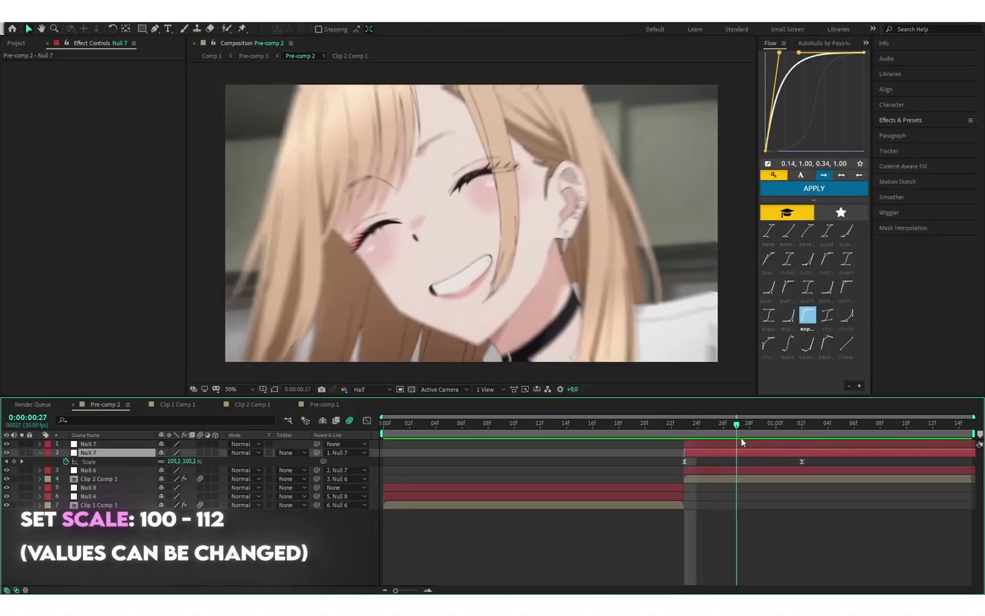
left_click(368, 421)
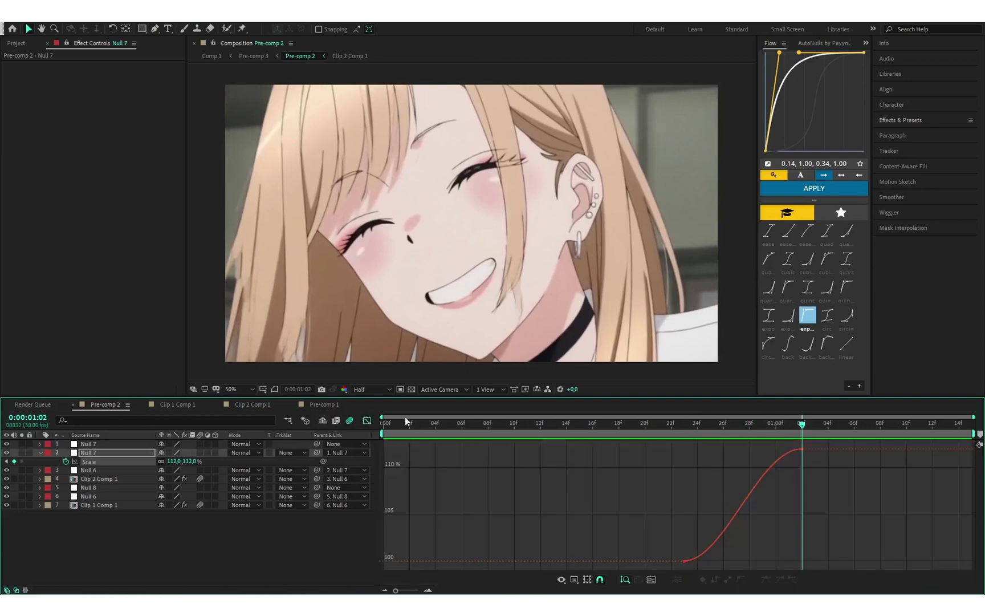
left_click(367, 421)
left_click_drag(803, 446, 575, 444)
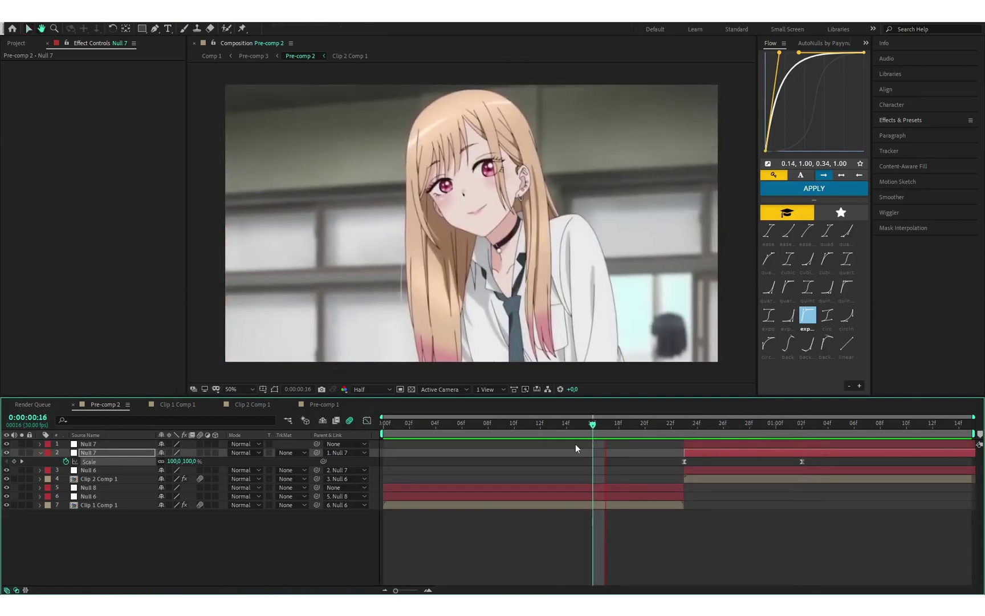
key("space")
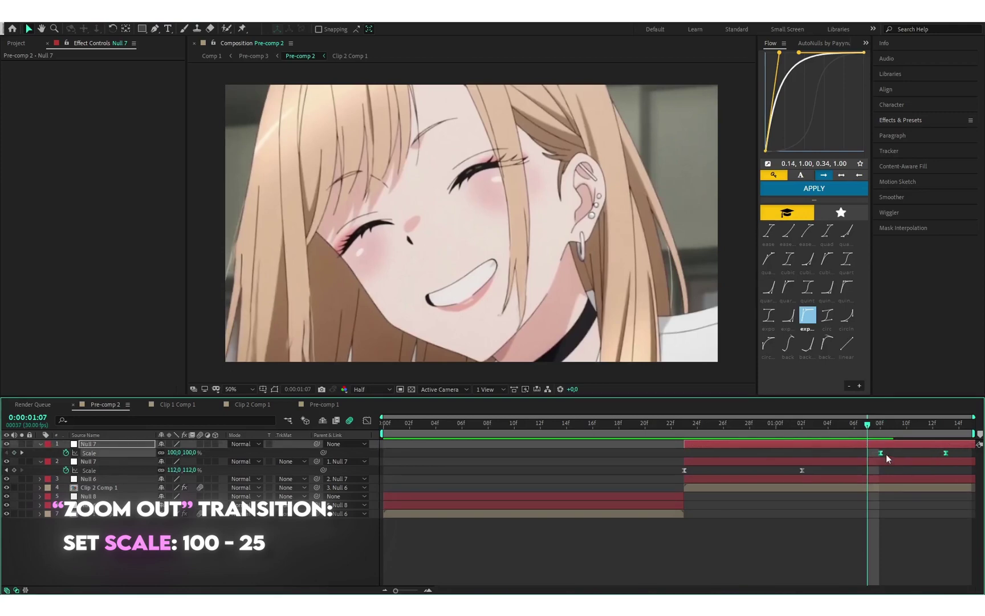
Step: Shift Null 7's two Scale keyframes two frames later and preview the zoom from frame 0
left_click_drag(880, 453, 953, 440)
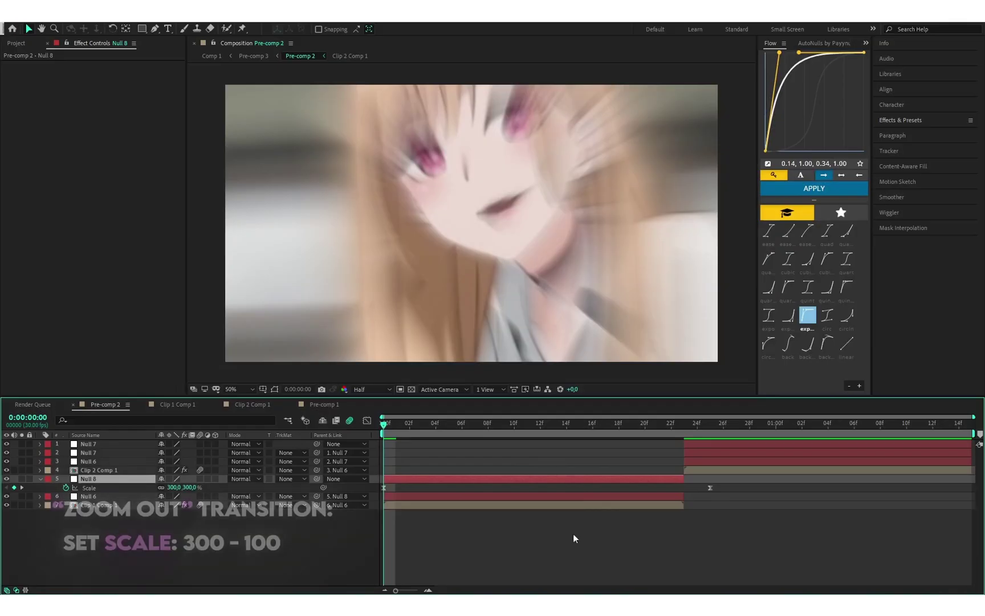
left_click_drag(386, 426, 655, 508)
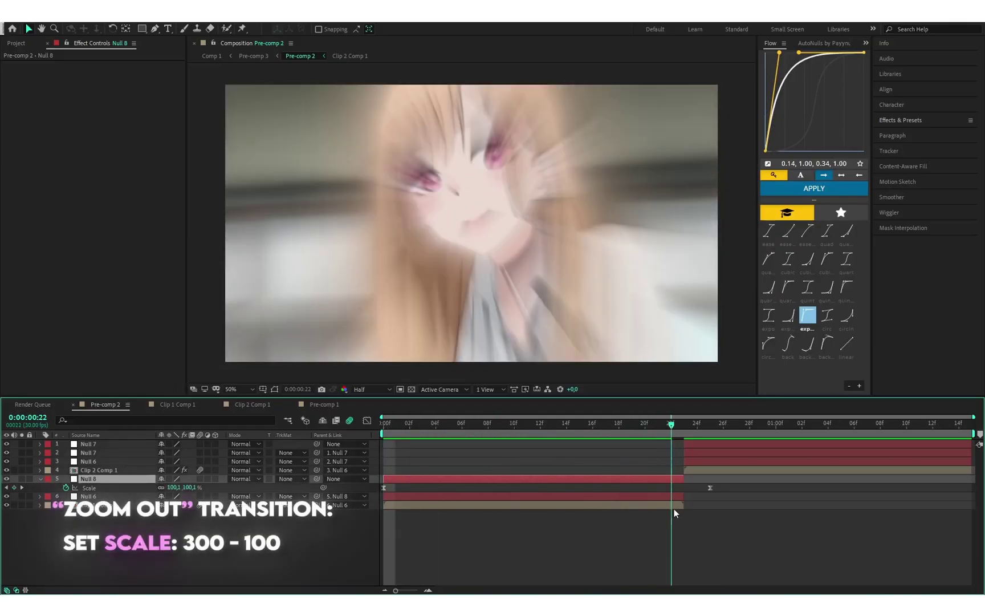
key("Home")
key("space")
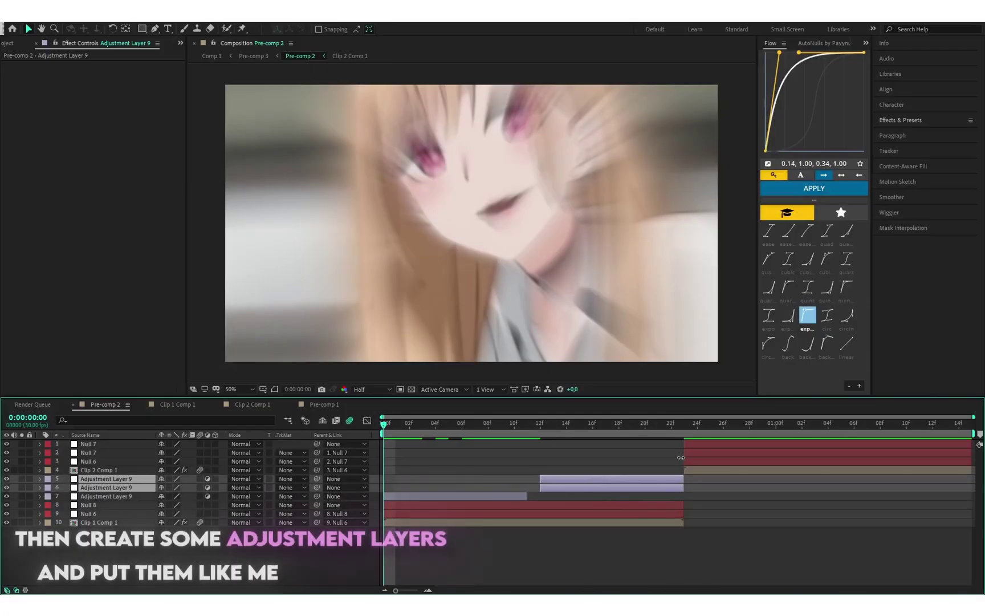
Step: Copy the adjustment layers, place the copies at 23f and 04f, and duplicate the top one
left_click(695, 444)
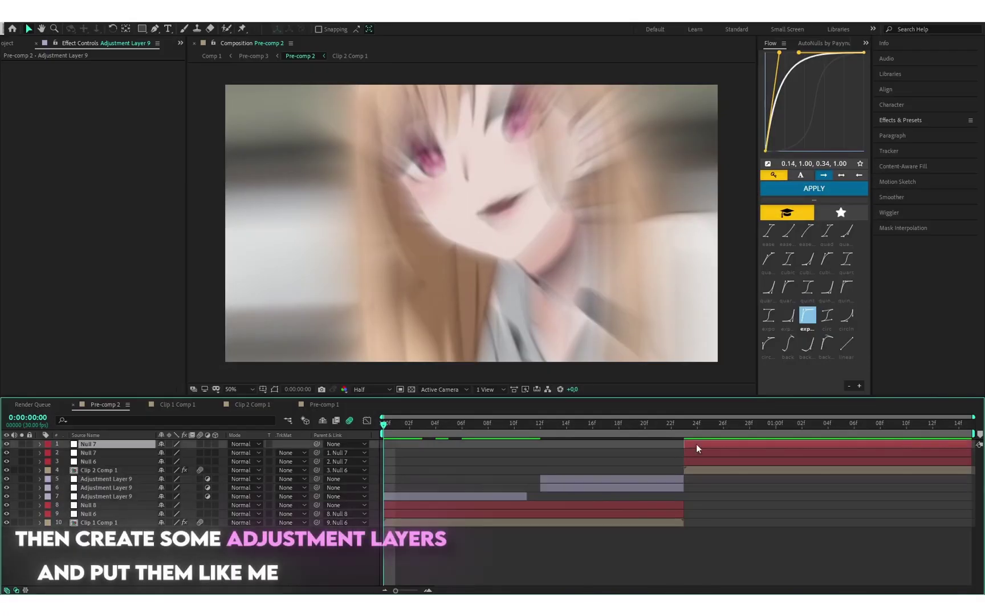
key("ctrl+v")
left_click_drag(601, 451, 742, 461)
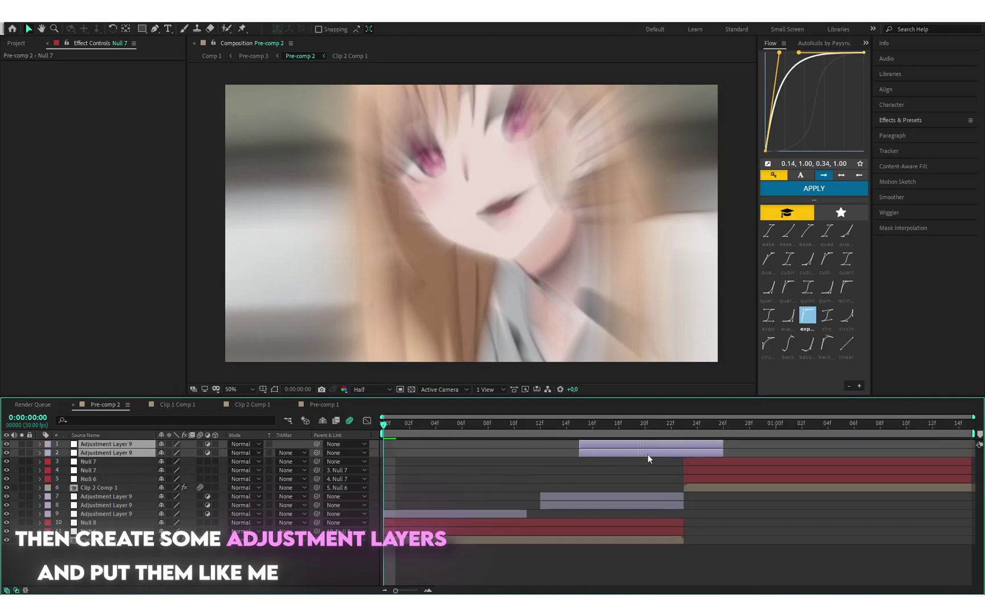
left_click(847, 446)
left_click_drag(813, 444, 957, 451)
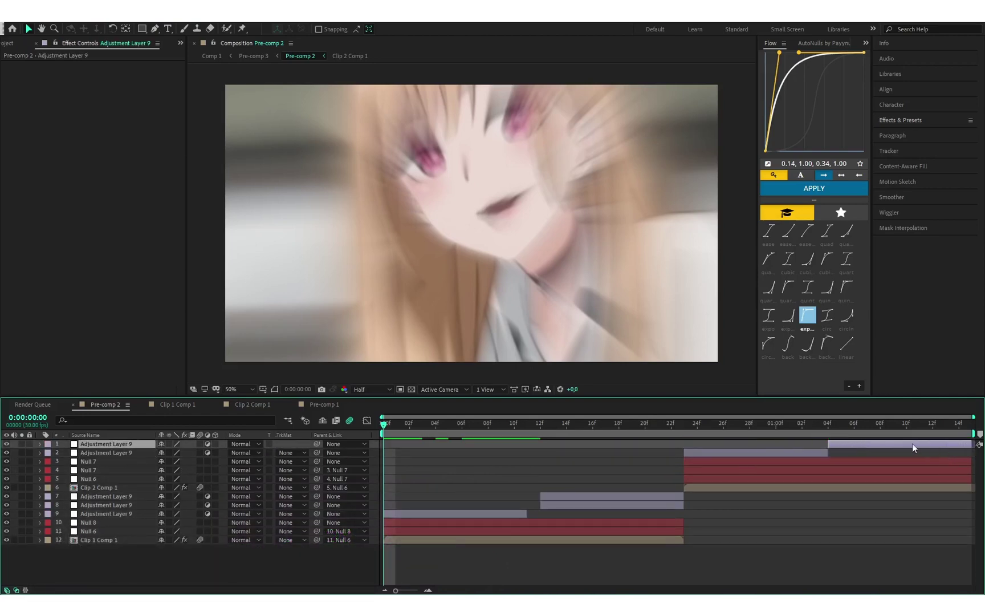
key("ctrl+d")
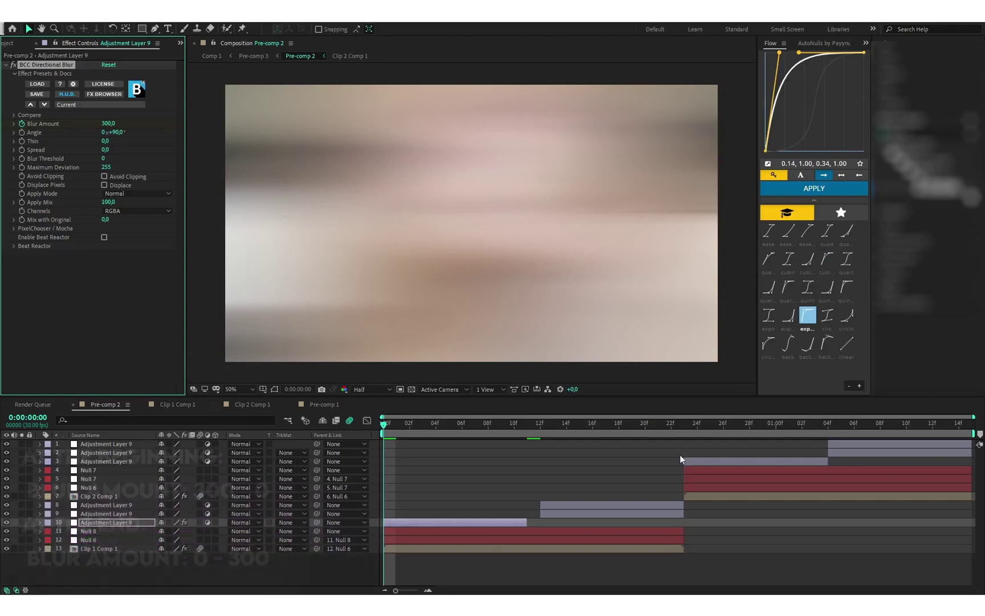
Step: Verify the first adjustment layer's Blur Amount drops from 300 to 0 by frame 3
left_click(704, 459)
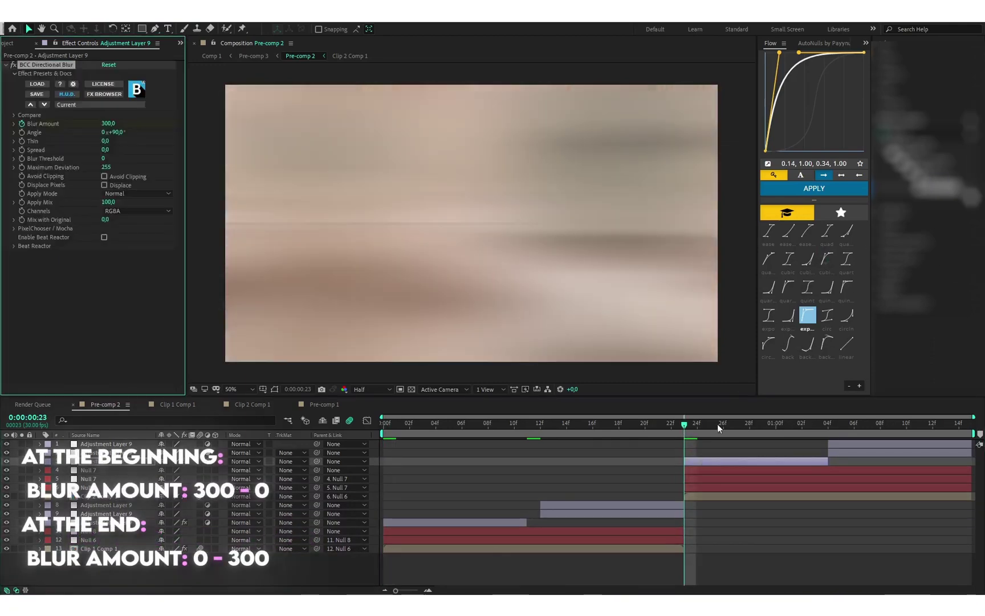
left_click_drag(685, 425, 541, 424)
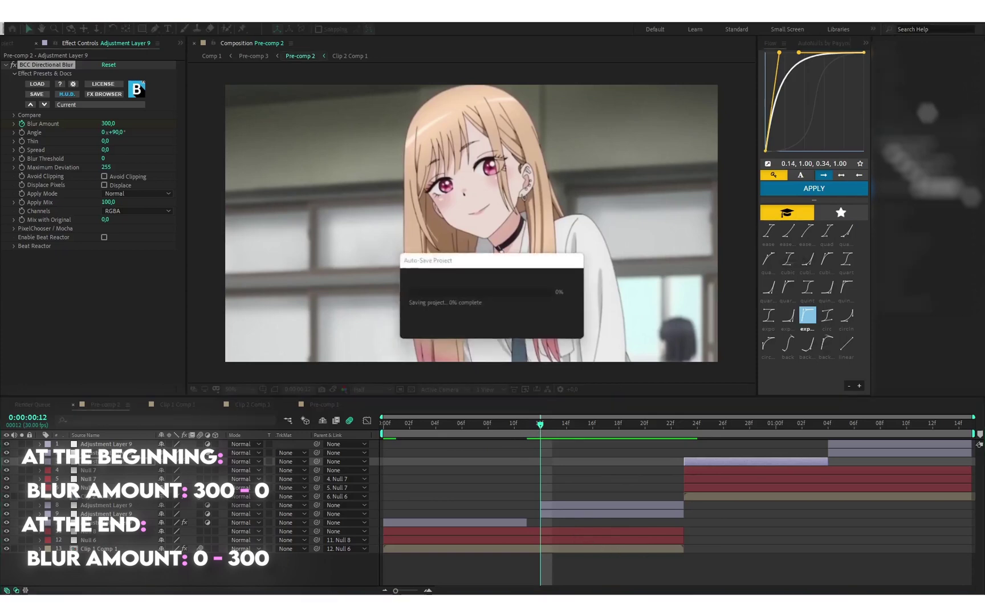
left_click_drag(541, 438, 368, 444)
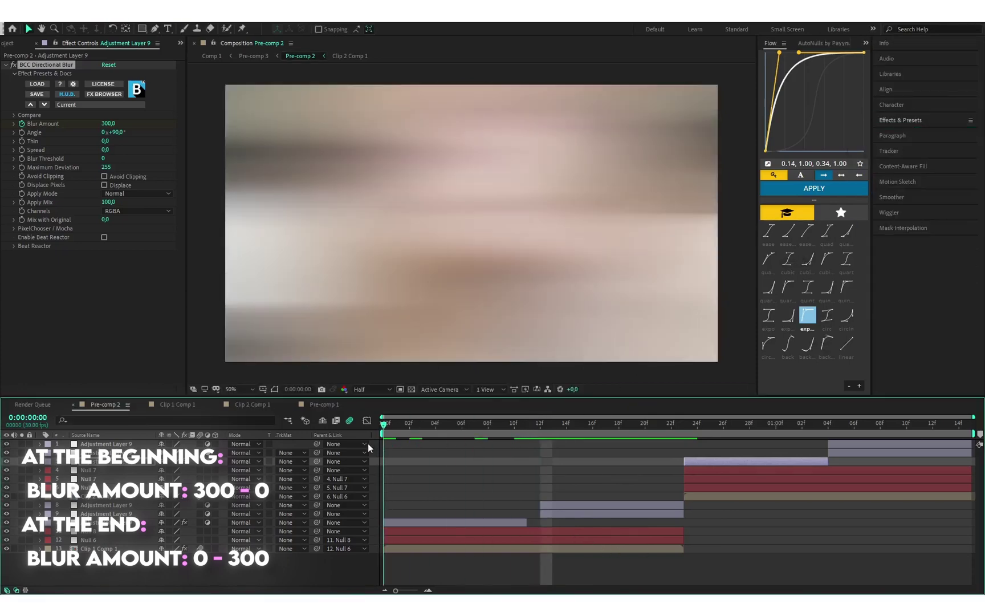
left_click(424, 525)
key("u")
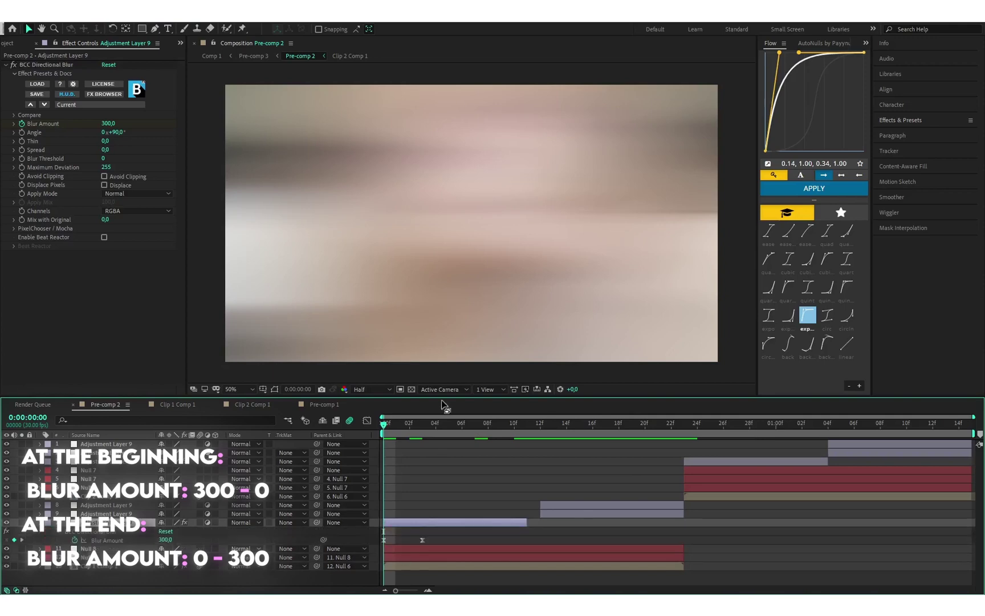
mouse_move(384, 425)
left_mouse_down()
mouse_move(421, 439)
mouse_move(377, 439)
left_mouse_up()
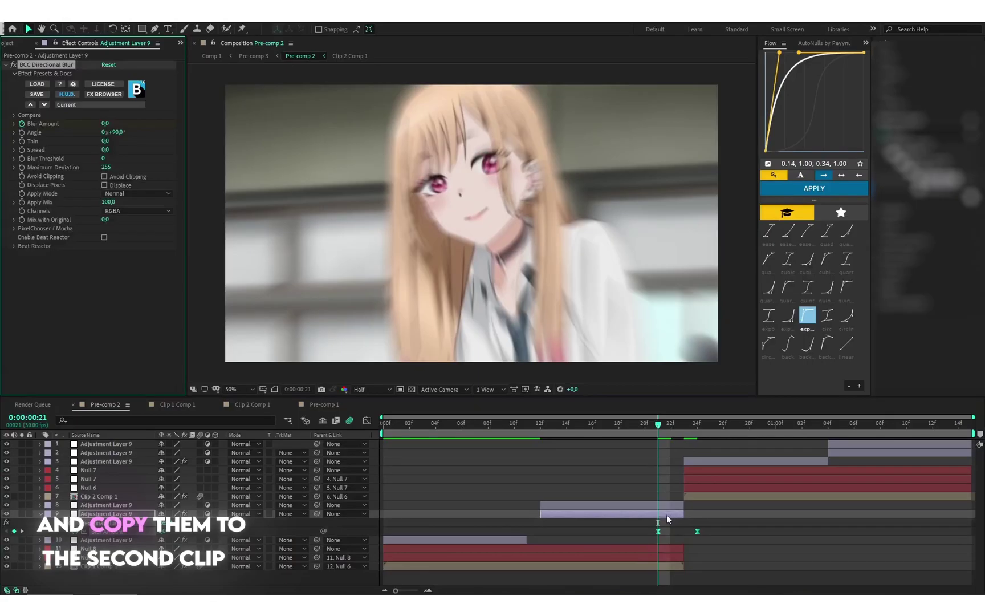
Step: Shift the blur layer one frame earlier, split it at 12f, and delete the leftover copies
left_click_drag(668, 516, 659, 517)
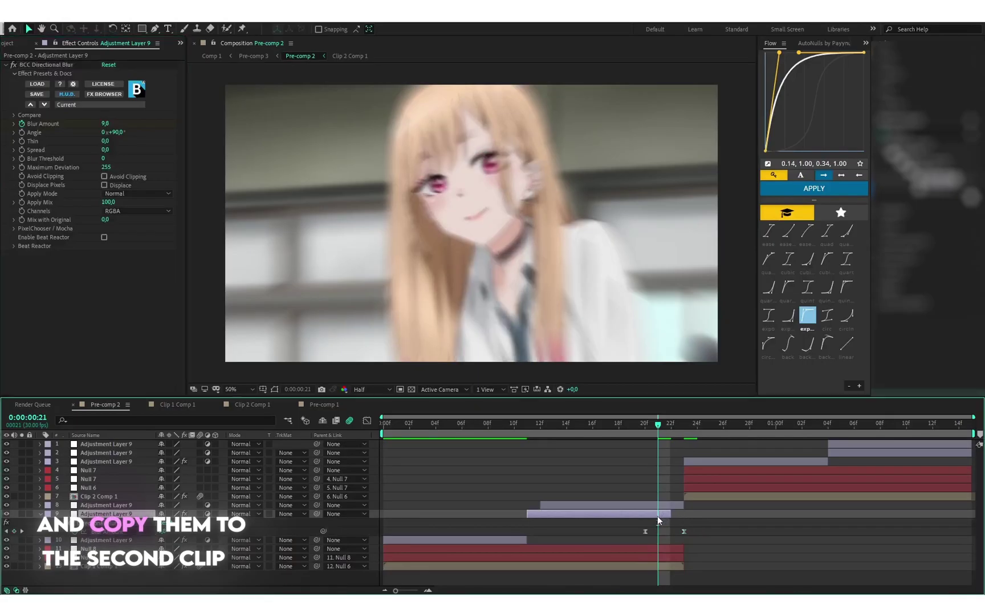
left_click(544, 430)
key("ctrl+shift+d")
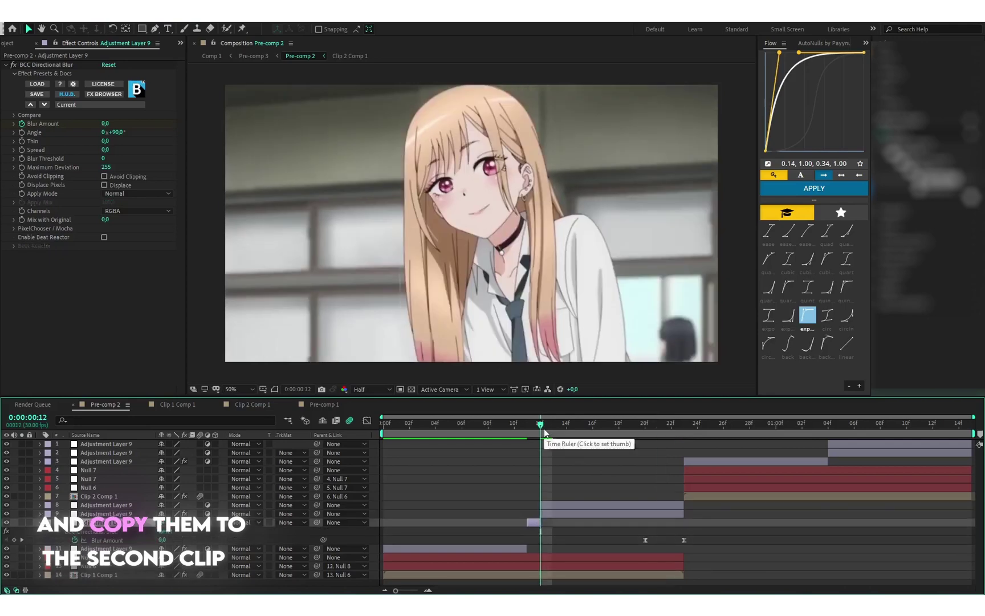
key("Delete")
left_click(576, 505)
key("Delete")
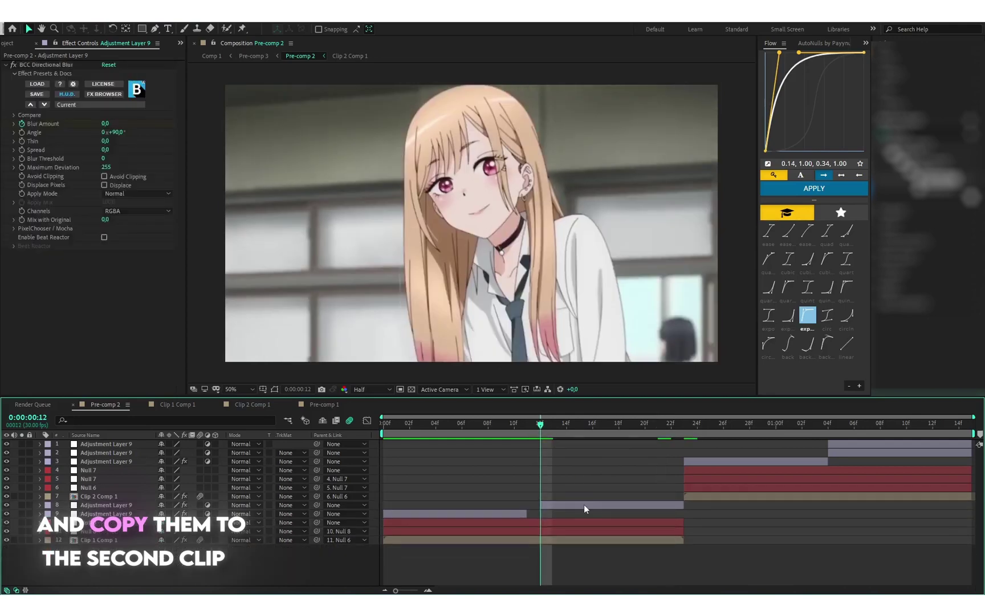
Step: Show the remaining blur layer's Blur Amount keyframes and preview the ramp near 22f
left_click(584, 506)
key("u")
left_click_drag(561, 427, 675, 453)
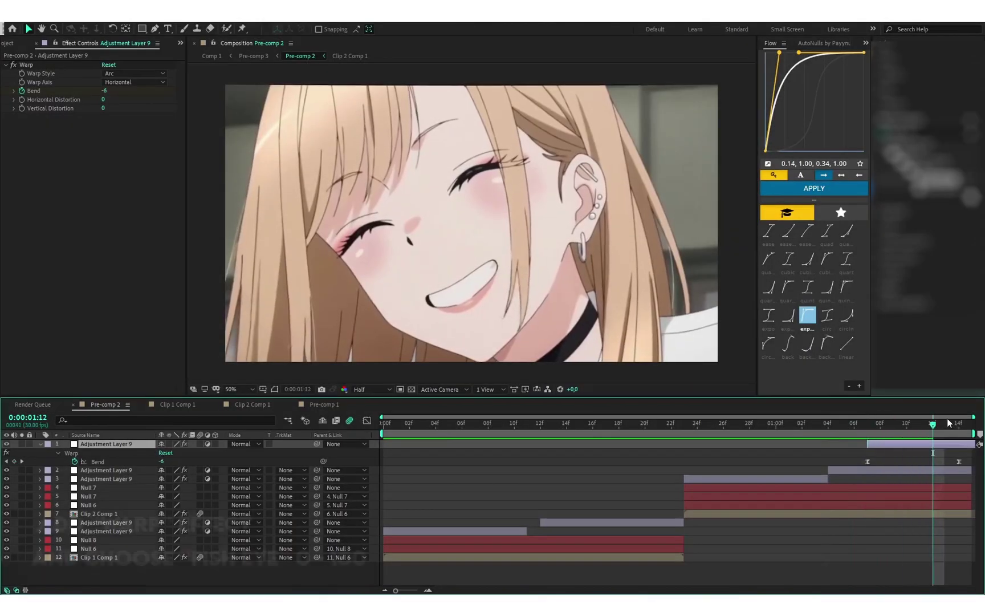
key("space")
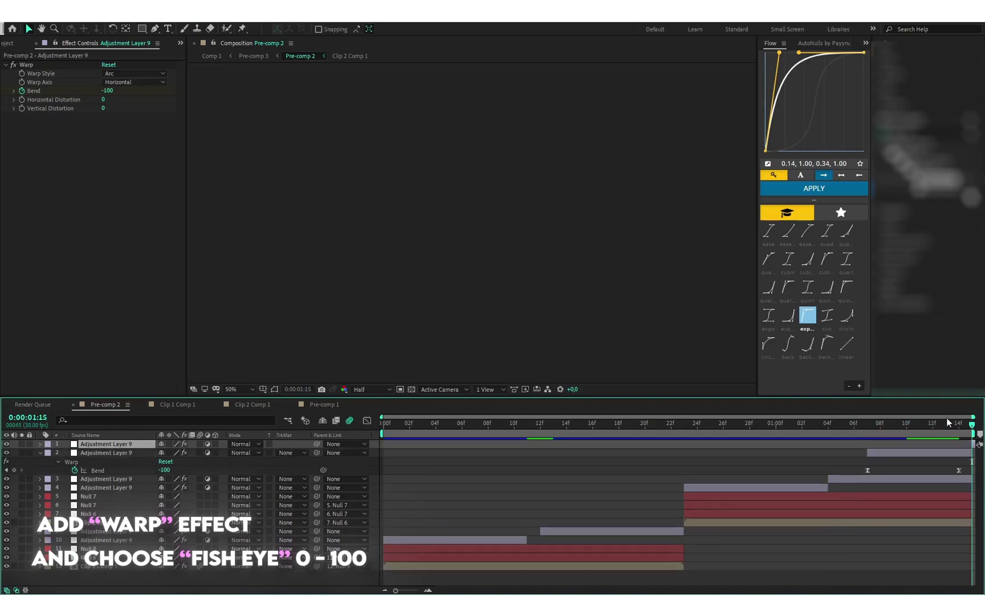
Step: Change the top adjustment layer's warp style to FishEye
left_click(946, 422)
left_click(946, 446)
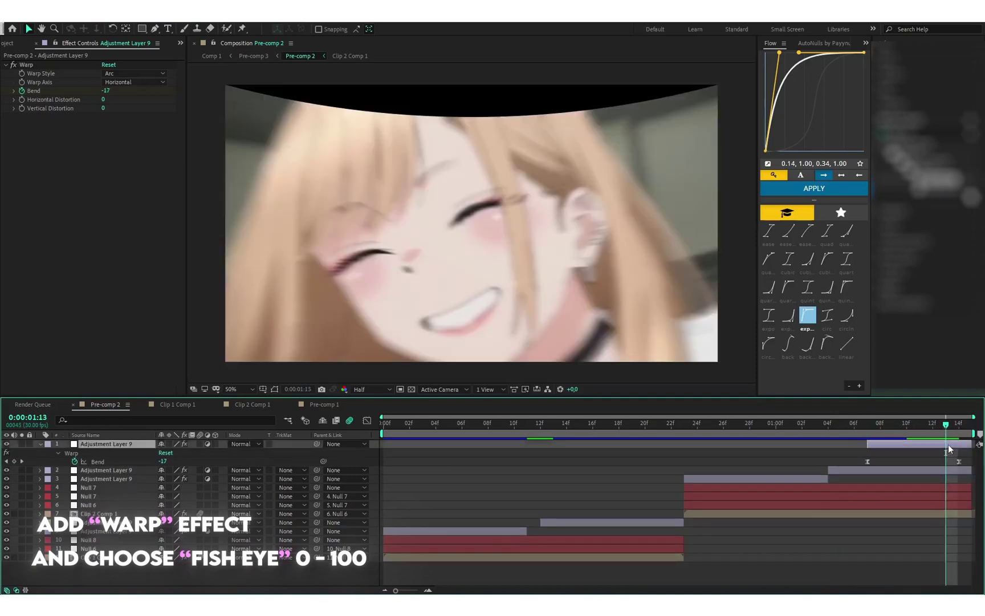
left_click(140, 73)
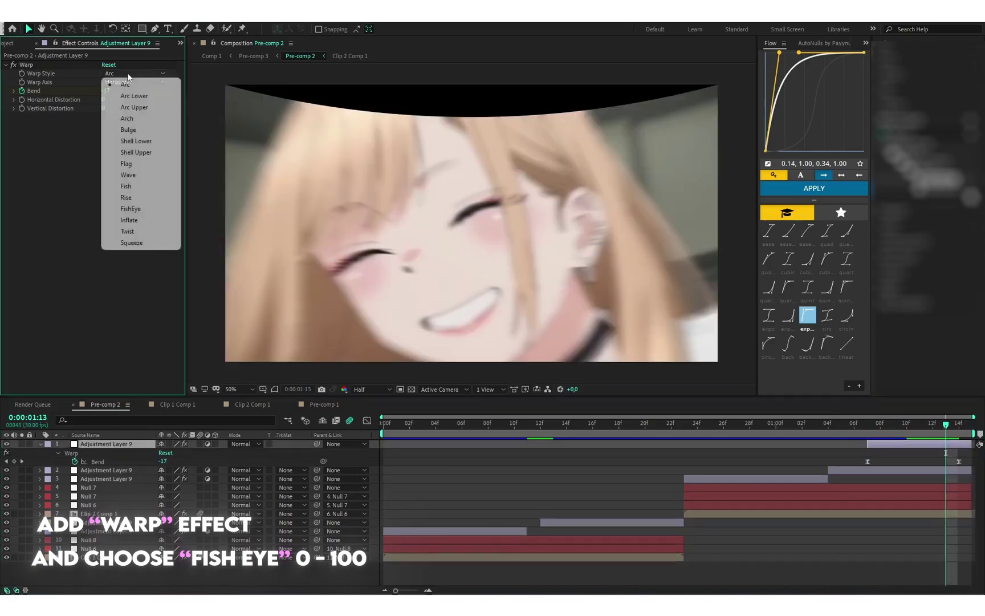
left_click(137, 208)
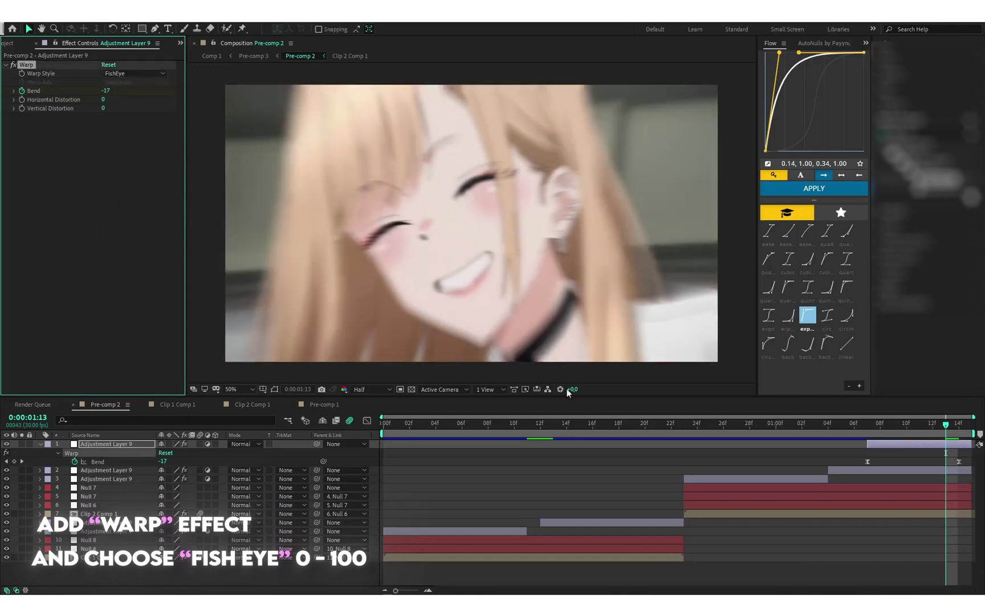
Step: Check the Bend -100 keyframe, return to the start and preview the transition
left_click_drag(948, 425, 960, 429)
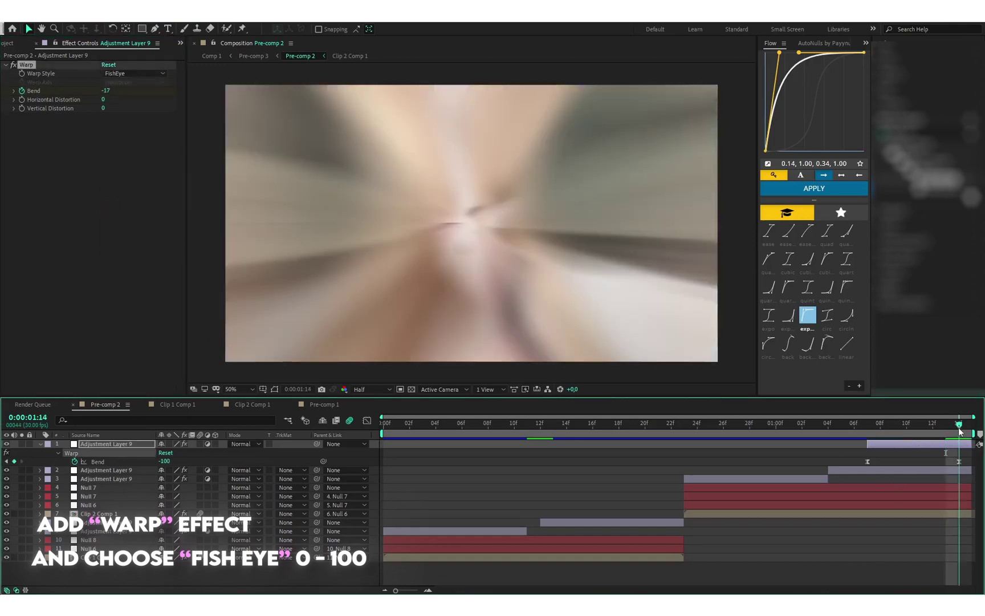
key("Home")
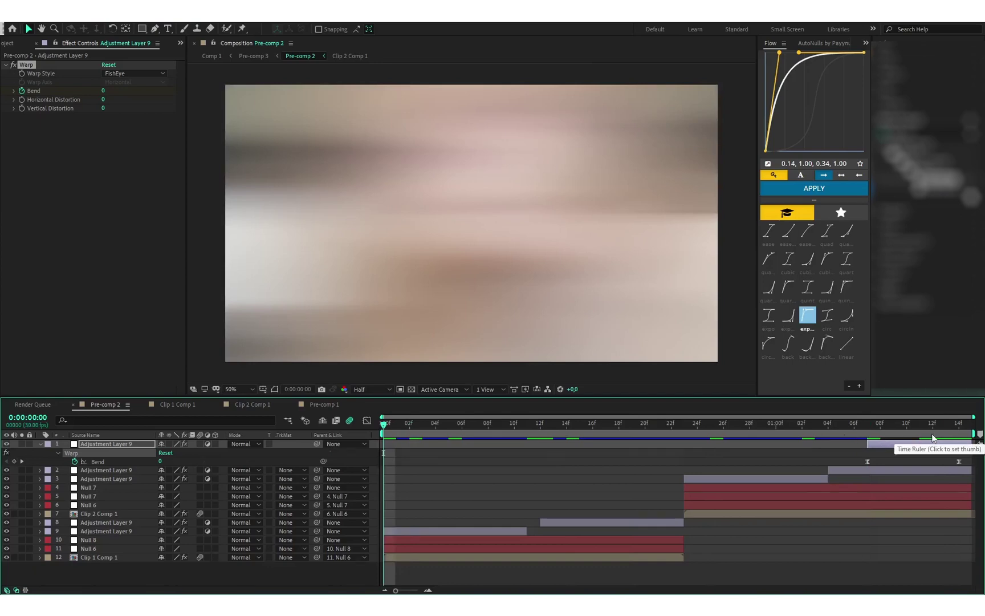
key("u")
key("space")
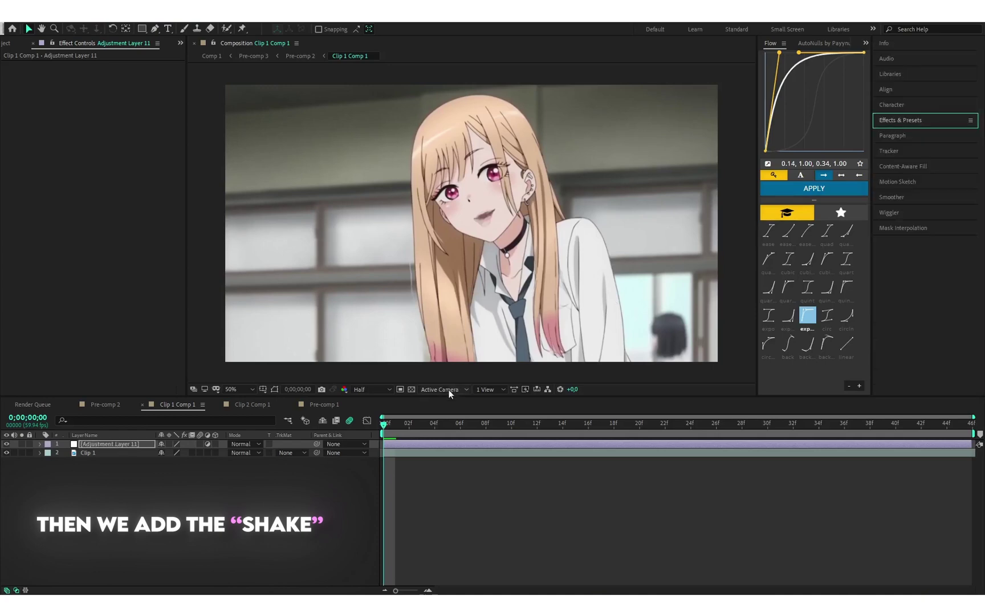
Step: Retime Adjustment Layer 11's X Position keyframes, moving the last to 46f and another to about 14f
left_click(403, 443)
key("u")
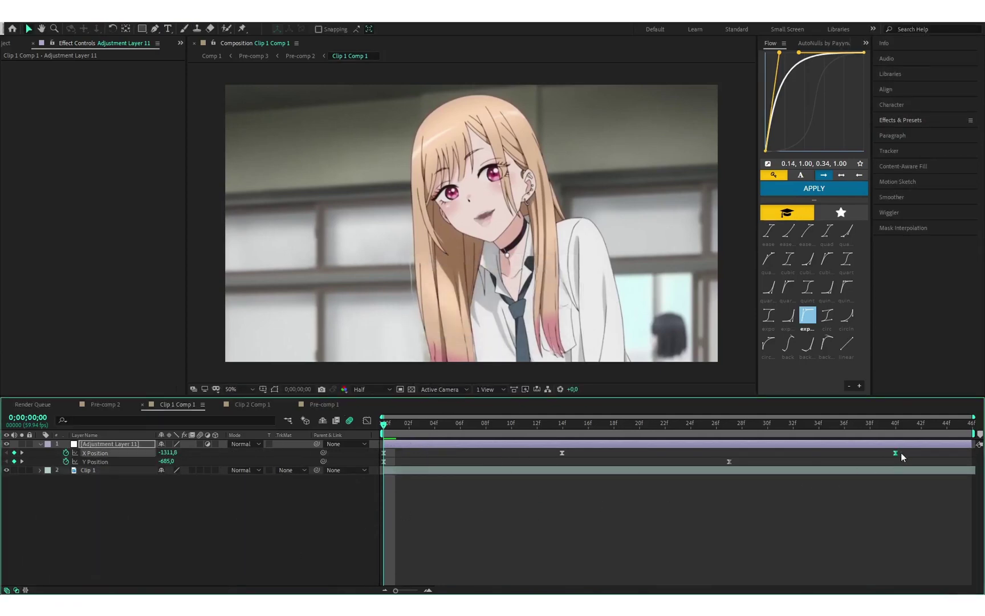
left_click_drag(897, 453, 972, 453)
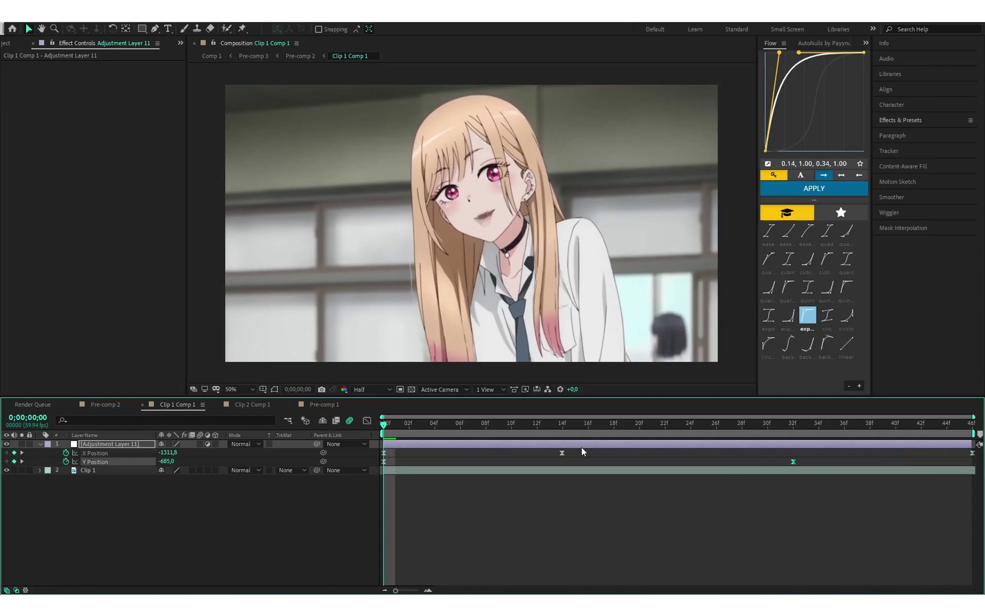
left_click_drag(564, 453, 588, 453)
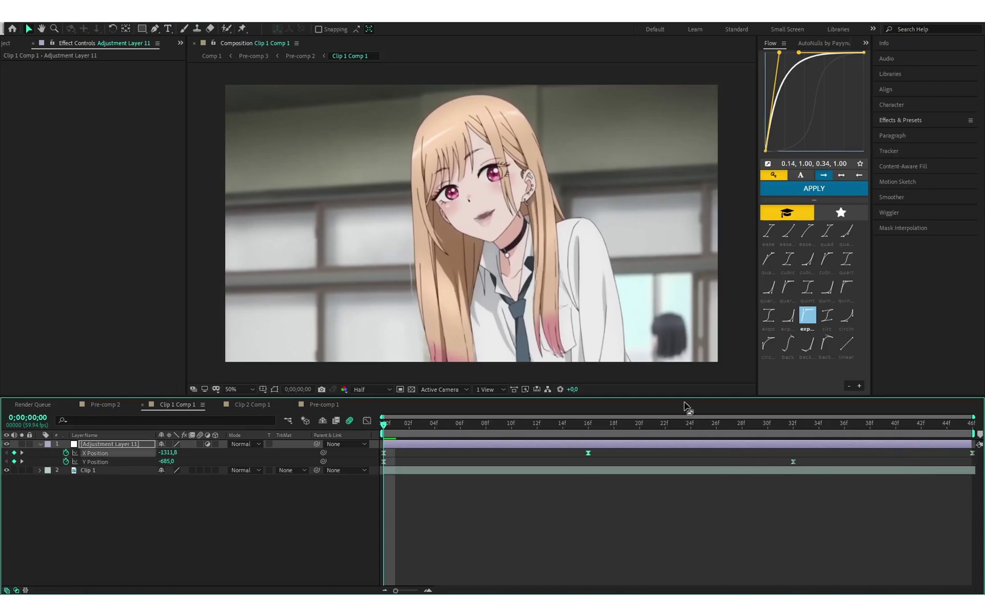
Step: Parent Clip 1 to Adjustment Layer 11, turn on its motion blur, and preview the shake
left_click(417, 471)
left_click_drag(316, 470, 414, 444)
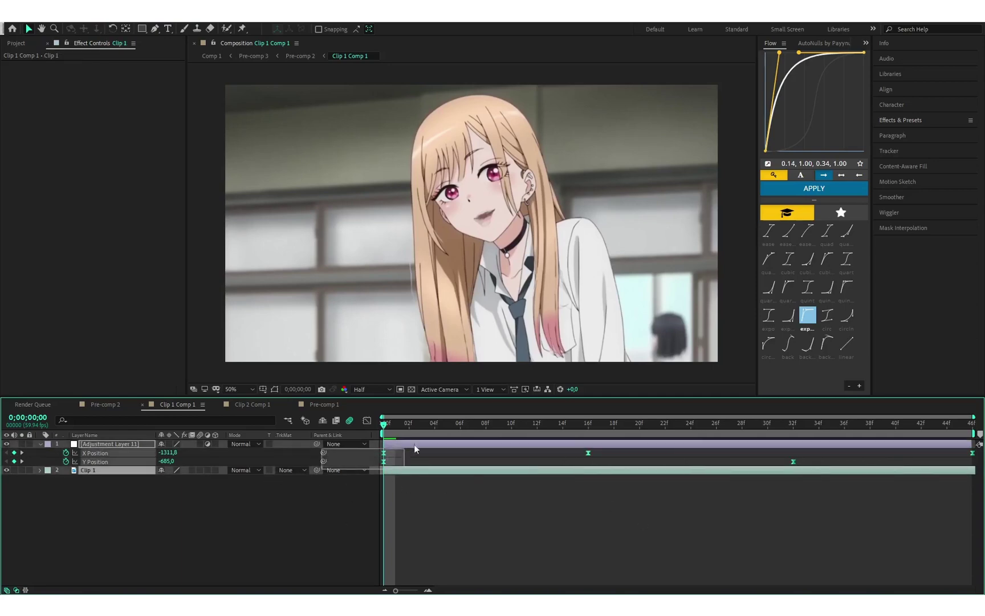
left_click_drag(317, 470, 421, 443)
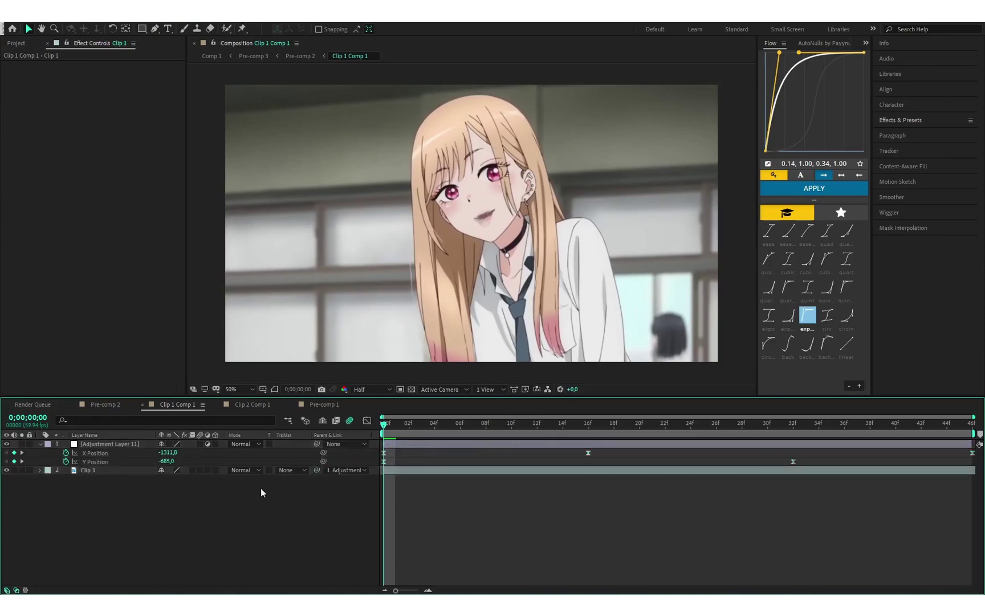
left_click(198, 468)
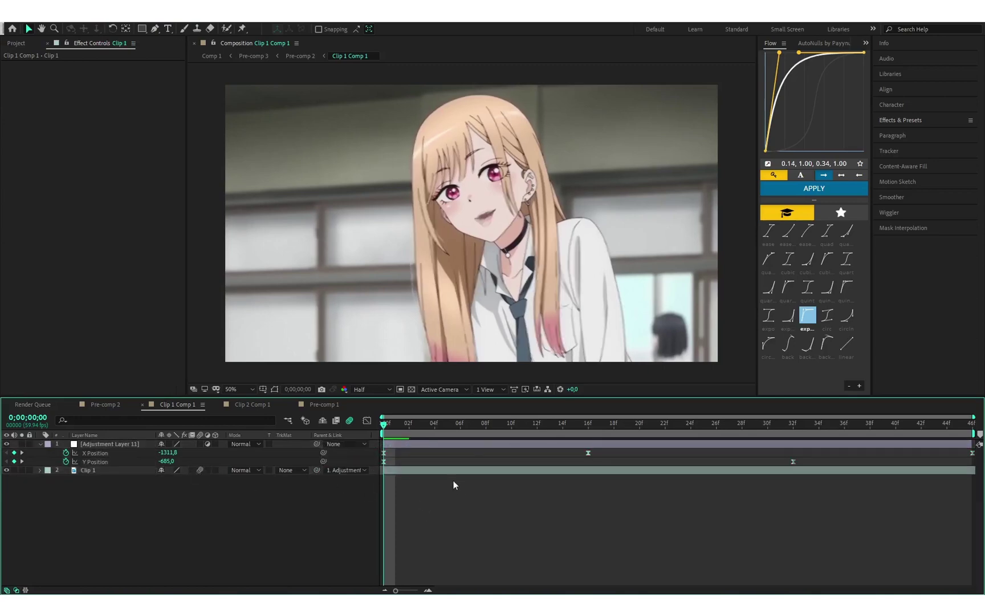
key("space")
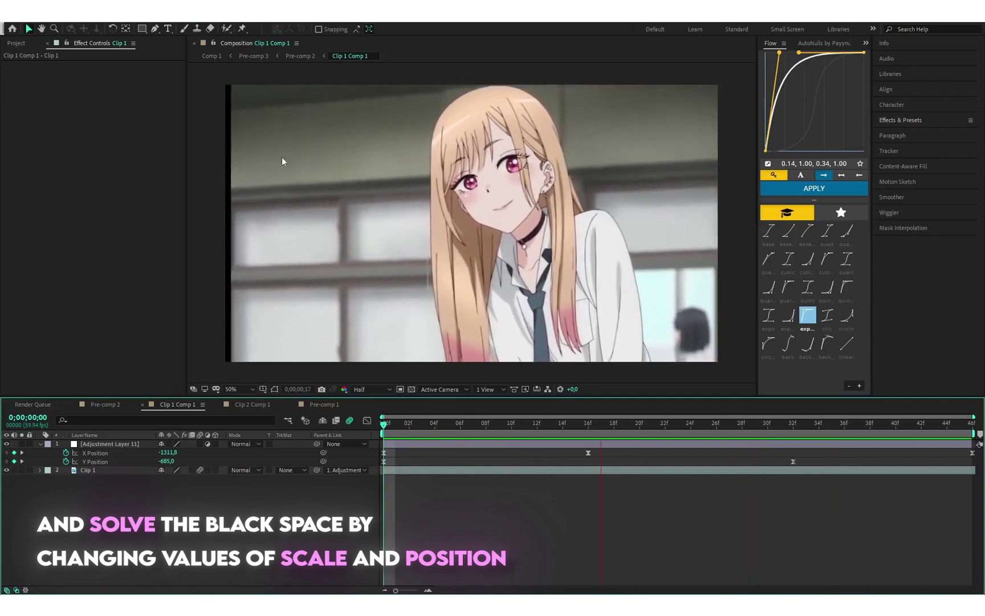
Step: Compare Clip 1 at 100% scale, then set its Scale back to 107%
left_click(414, 470)
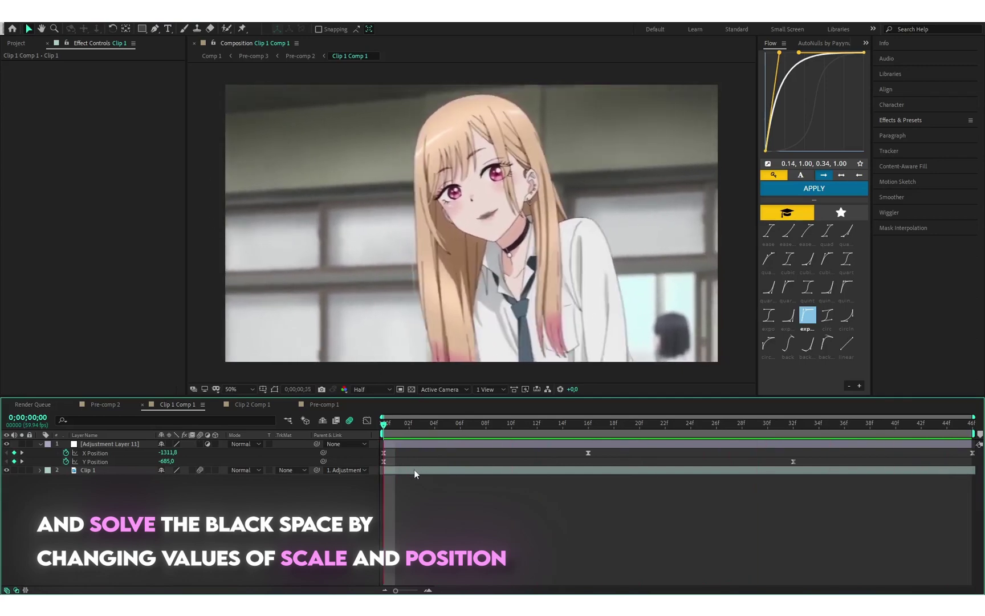
key("s")
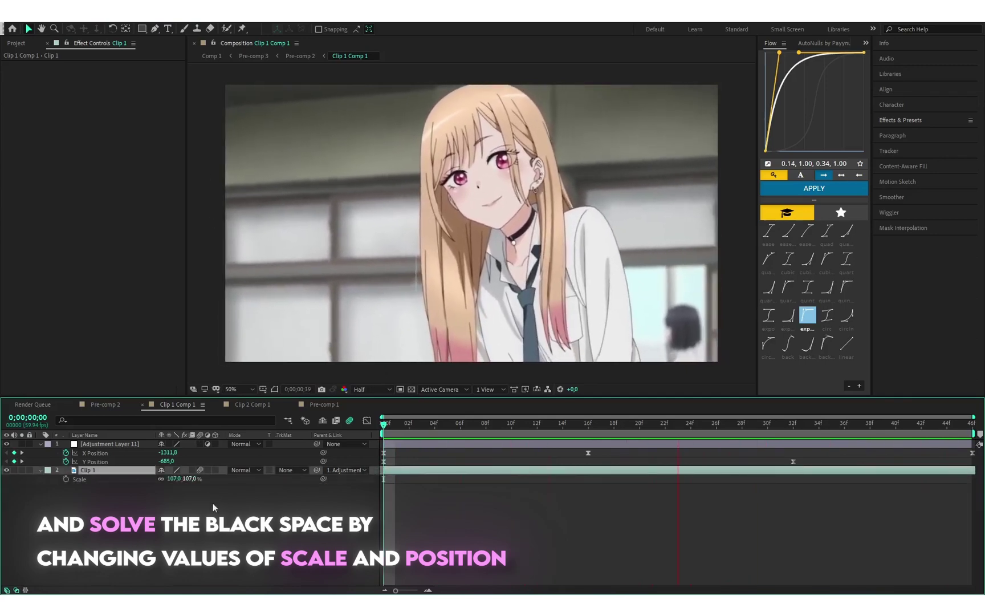
left_click(194, 479)
type("100")
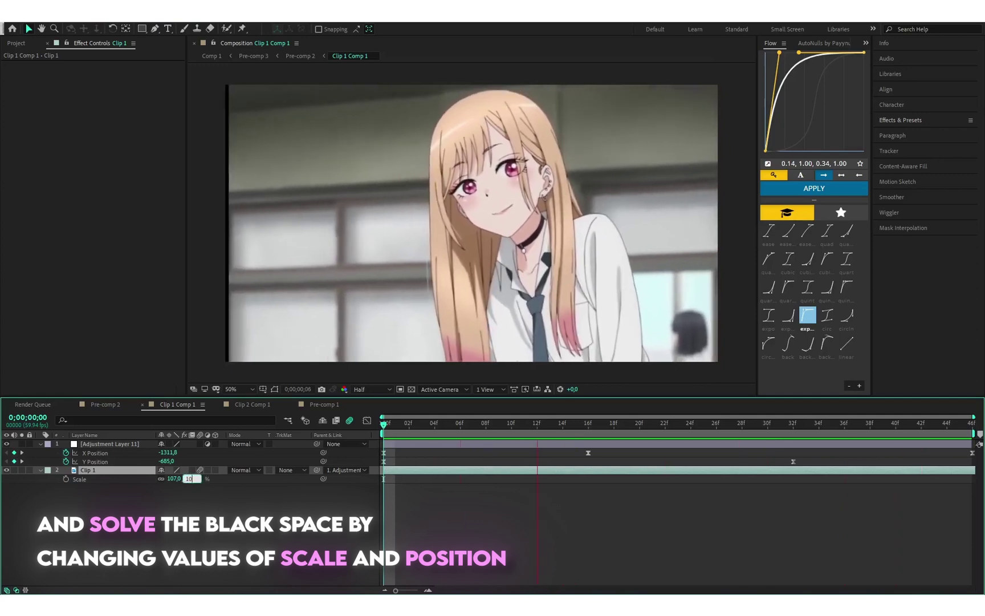
key("Return")
left_click(189, 479)
type("107")
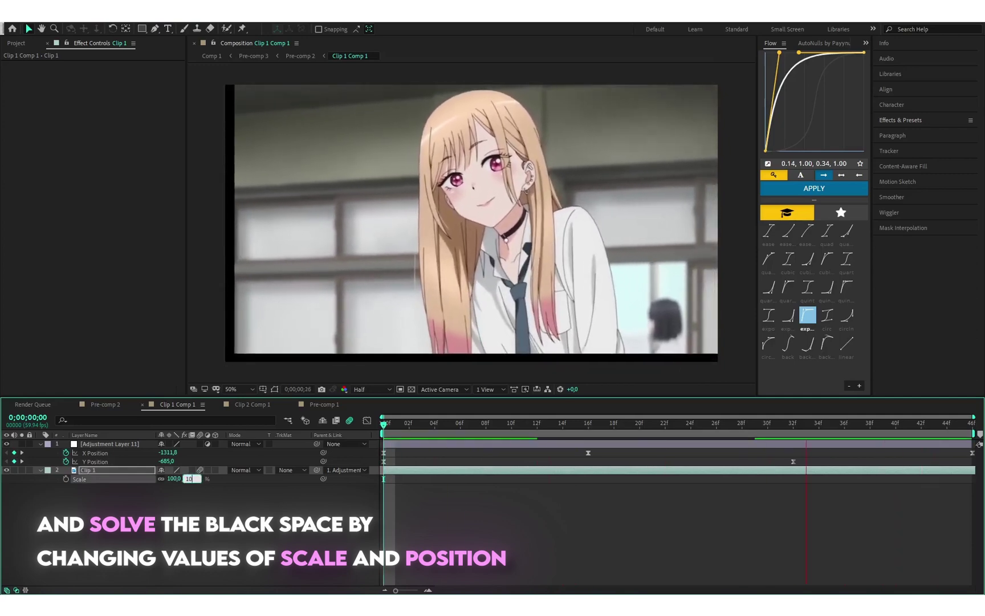
key("Return")
Step: Replay the shake preview from frame 0, then add a new adjustment layer on top
left_click(386, 425)
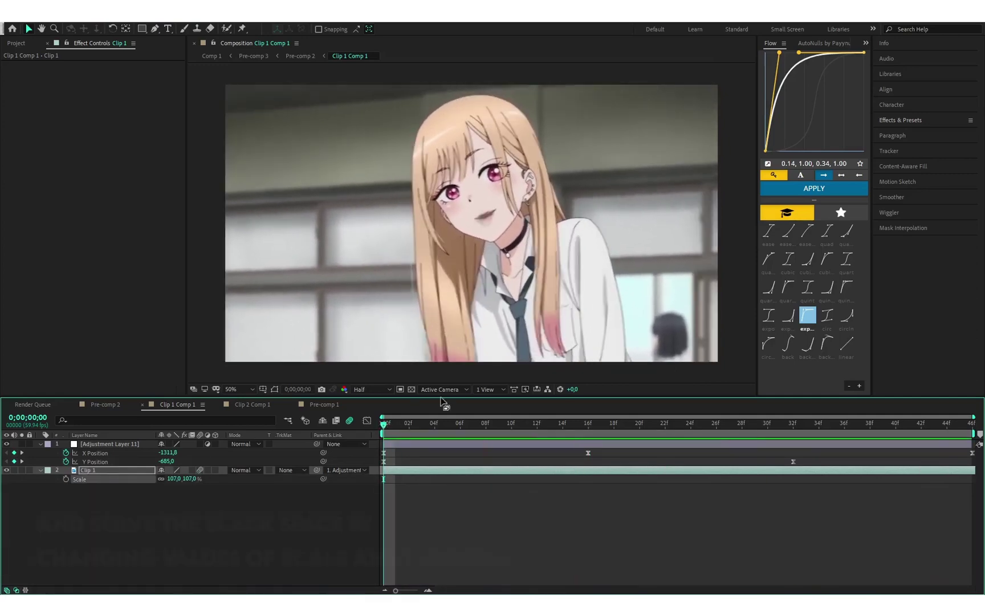
key("space")
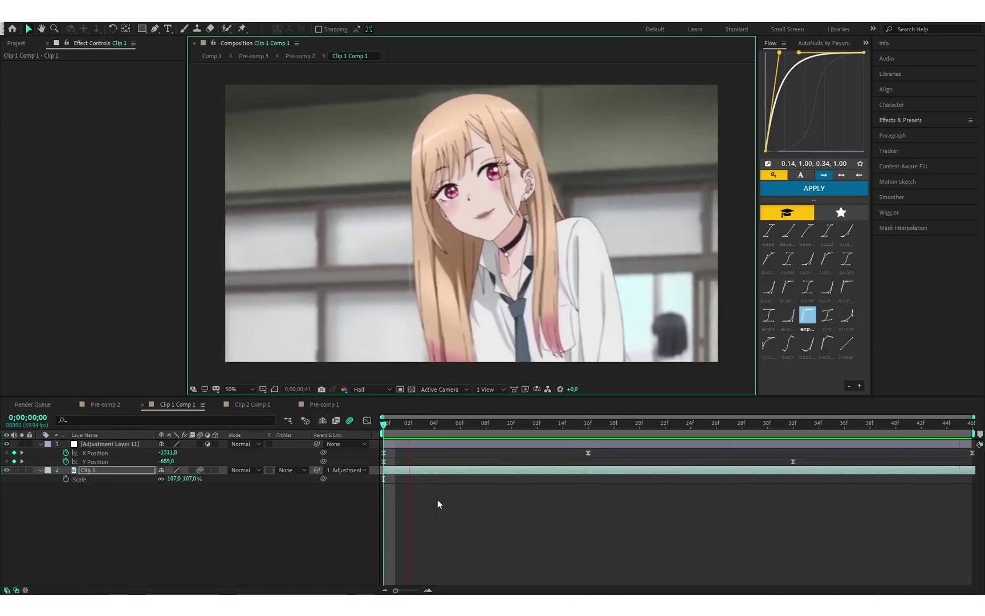
left_click(437, 500)
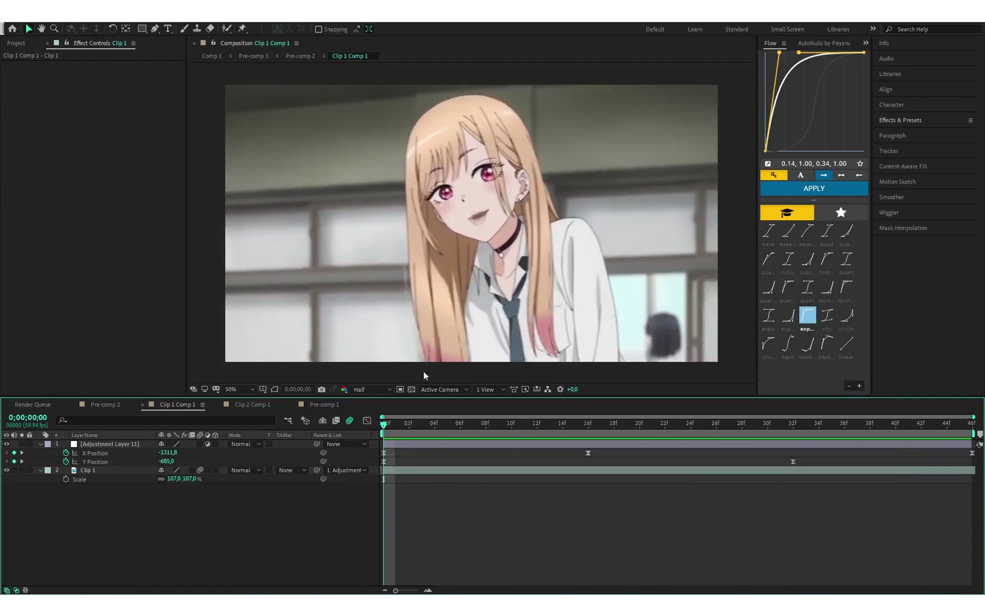
key("ctrl+alt+y")
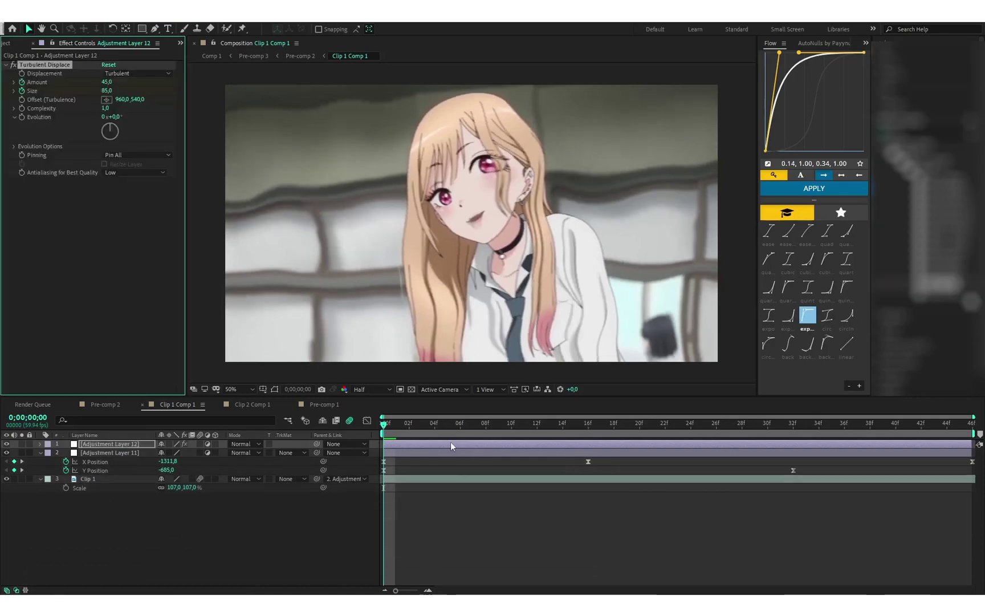
Step: Reveal Adjustment Layer 12's animated Turbulent Displace properties and preview the displacement
left_click(449, 442)
key("u")
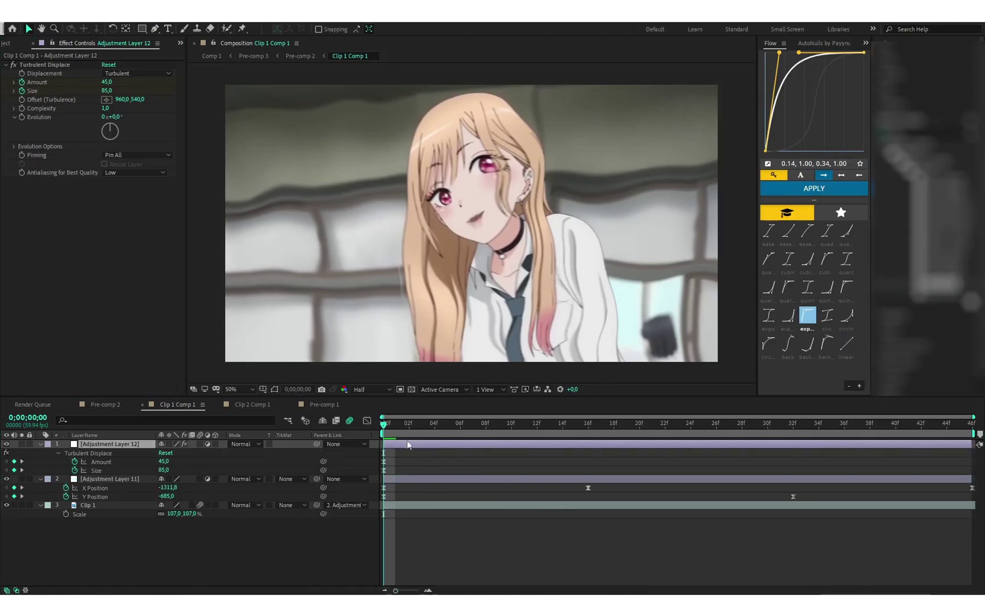
mouse_move(383, 428)
left_mouse_down()
mouse_move(759, 474)
mouse_move(389, 495)
left_mouse_up()
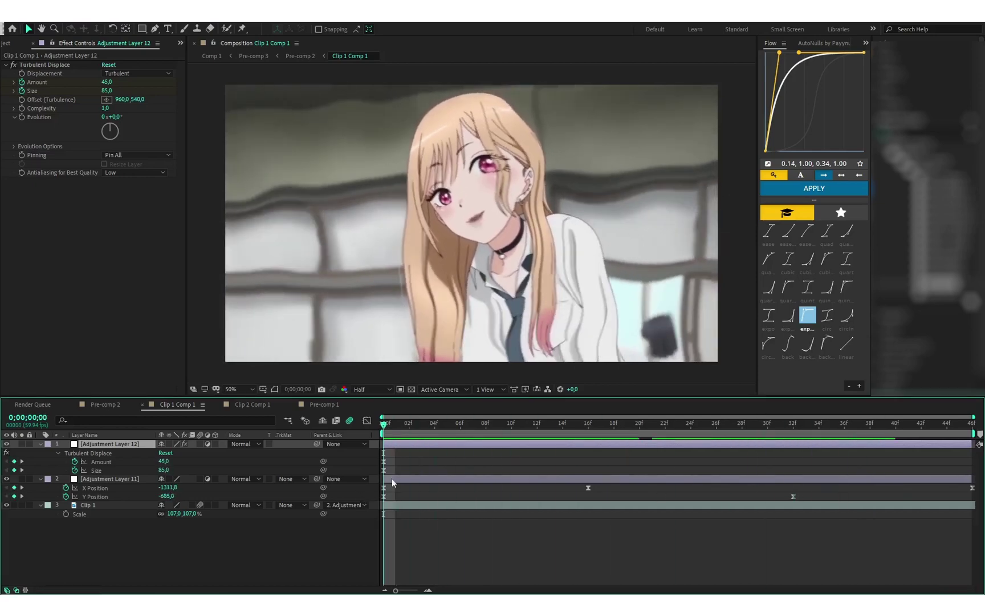
key("space")
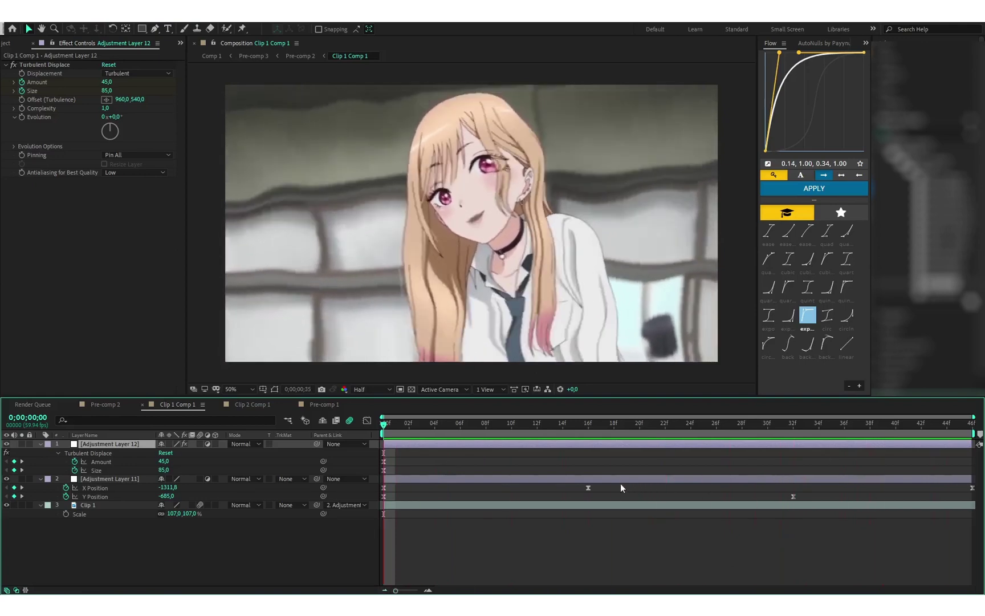
key("space")
key("space")
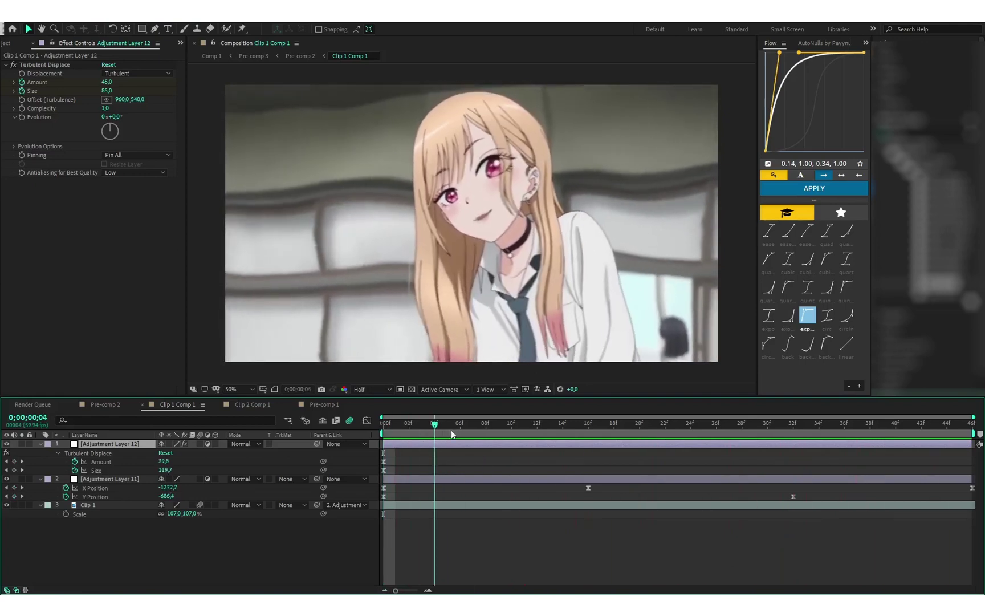
key("space")
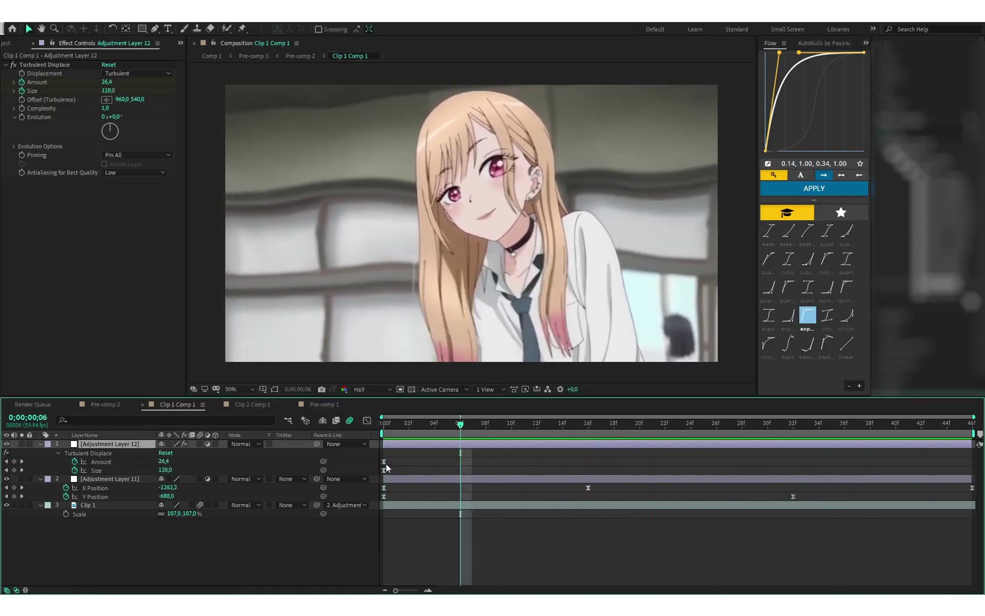
Step: Inspect the Amount and Size easing curves, then return to Pre-comp 2 at a later frame
left_click(386, 464)
left_click(384, 463)
left_click(365, 422)
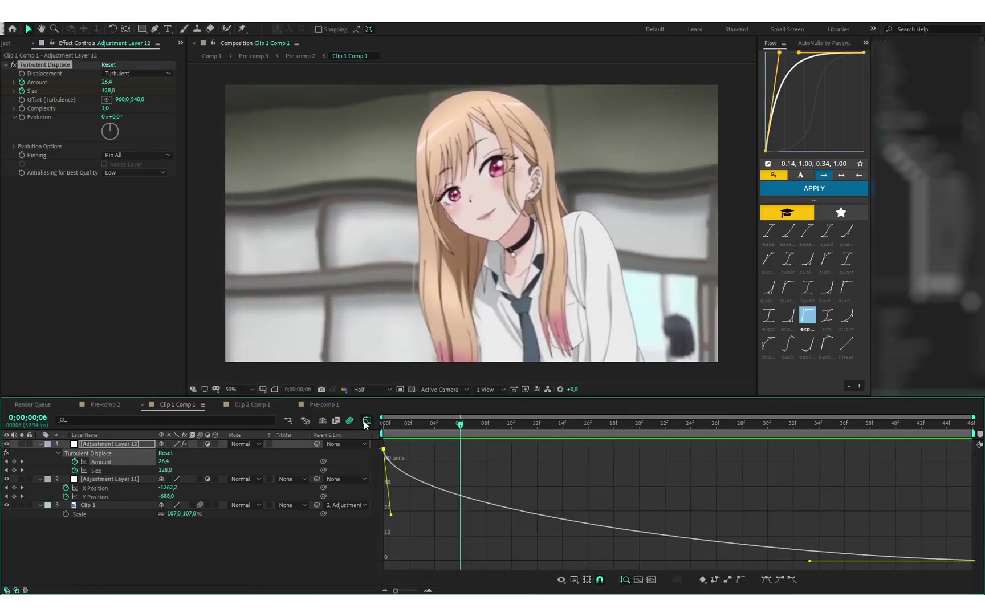
left_click(366, 421)
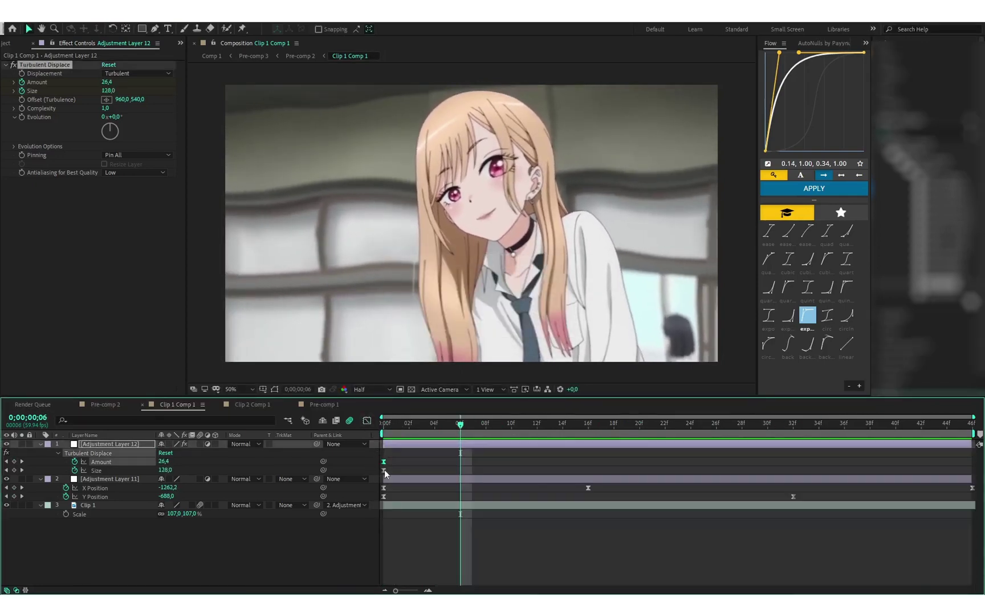
left_click(367, 419)
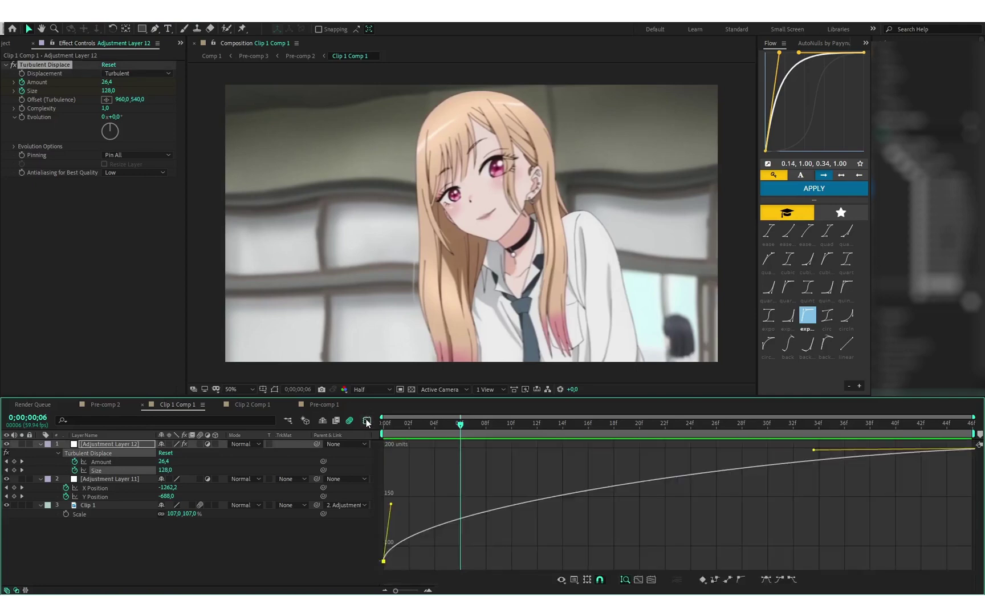
left_click(367, 419)
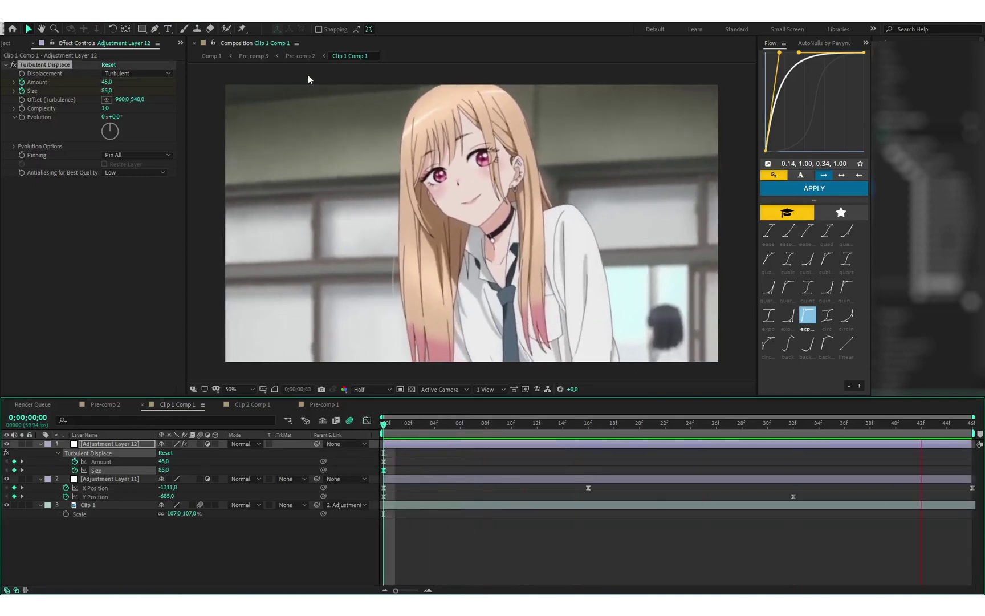
left_click(301, 56)
left_click_drag(431, 423, 685, 465)
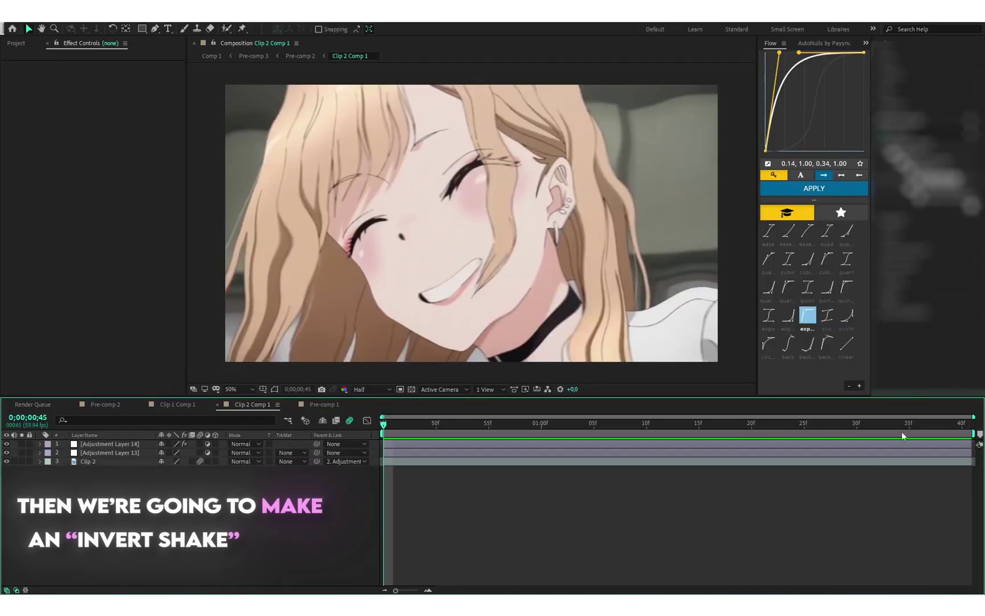
Step: Pre-compose all three Clip 2 Comp 1 layers into Pre-comp 4, duplicate it, and select the upper copy
key("ctrl+a")
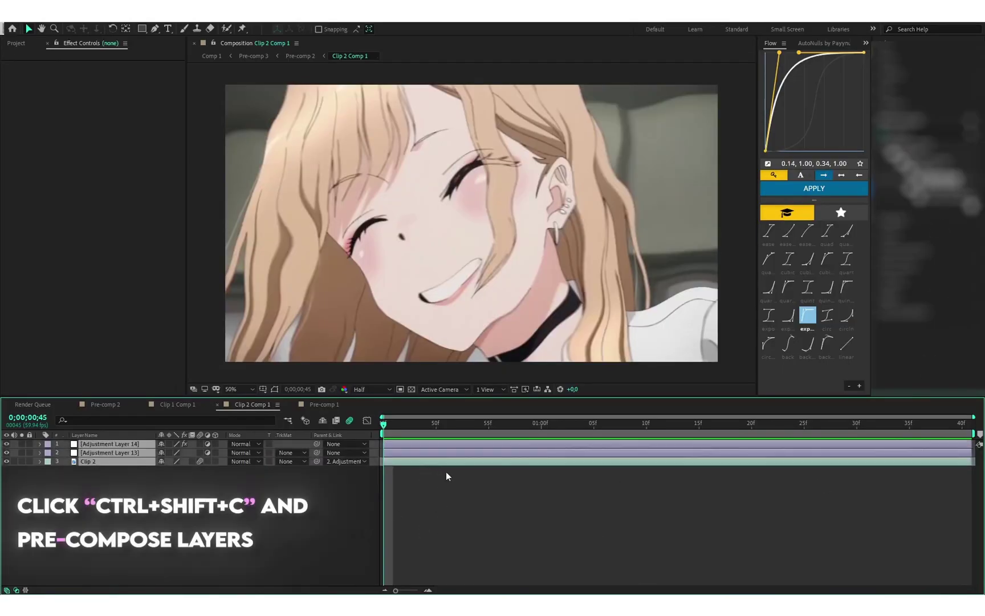
key("ctrl+shift+c")
left_click(536, 367)
key("ctrl+d")
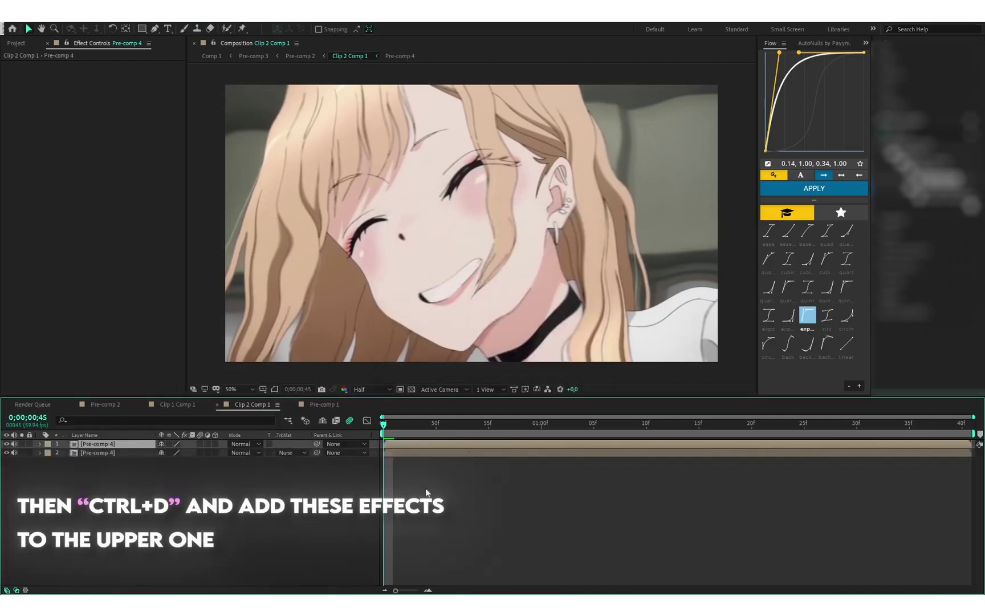
left_click(404, 446)
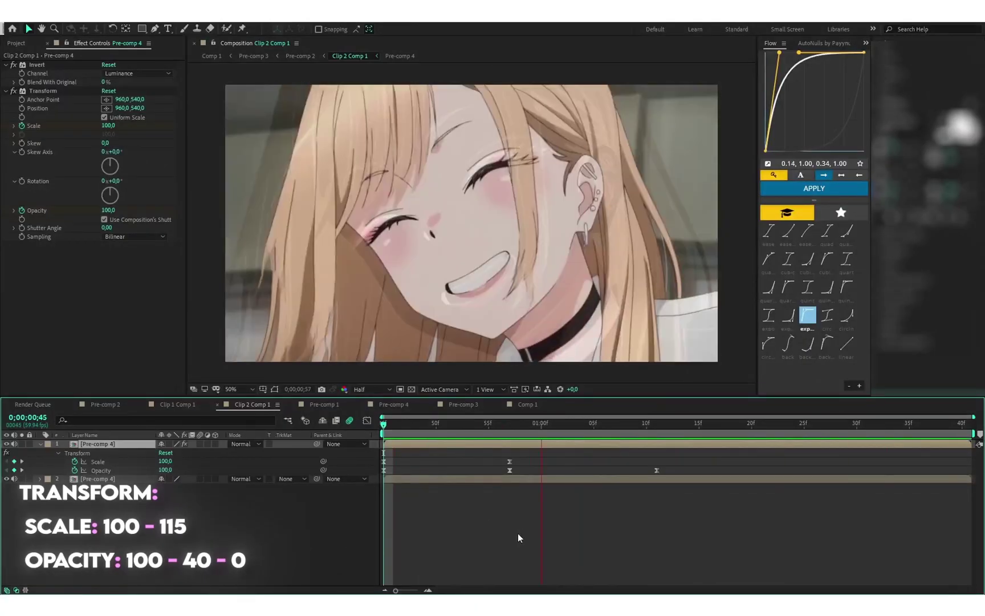
Step: Select the upper Pre-comp 4's Scale and Opacity keyframes and review their eased curve in the Graph Editor
left_click(382, 425)
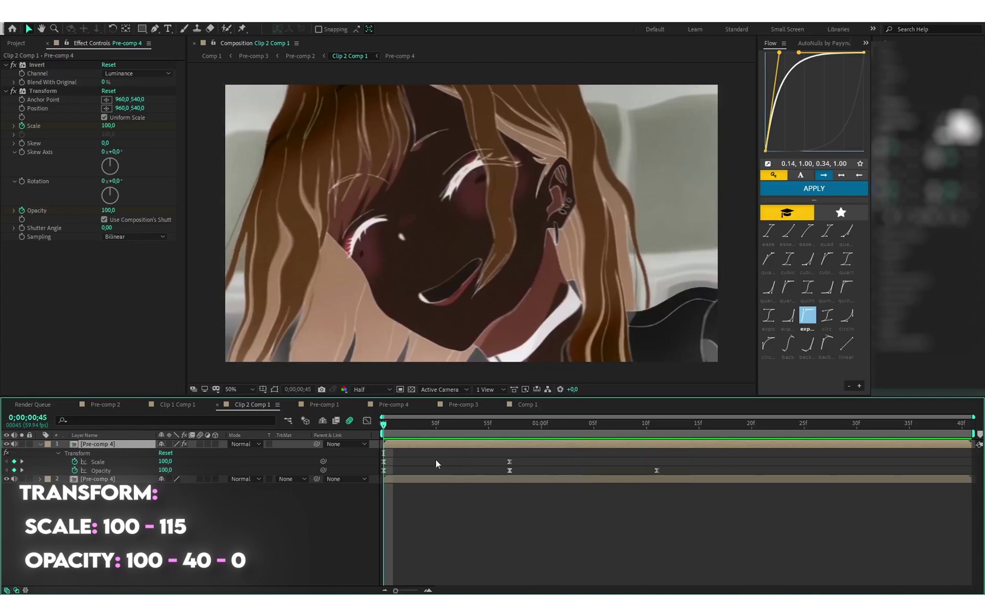
left_click_drag(378, 457, 385, 465)
left_click(366, 420)
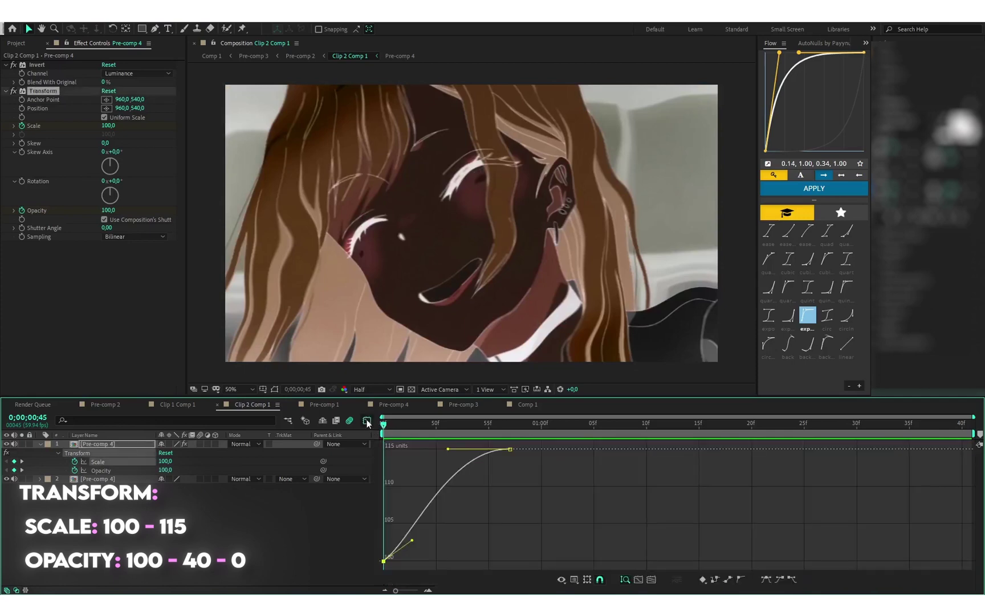
left_click(366, 421)
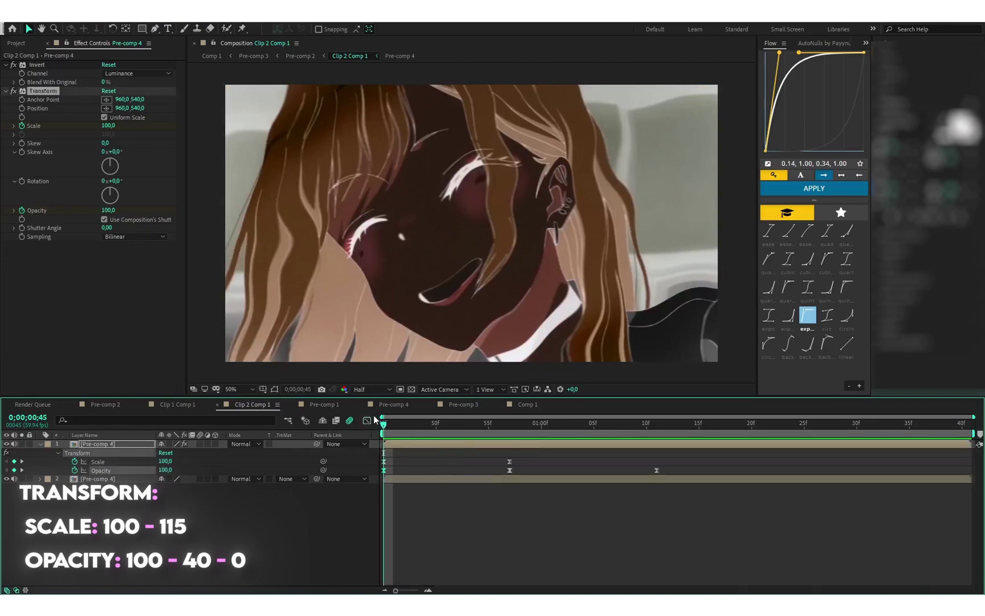
left_click(367, 420)
left_click(366, 420)
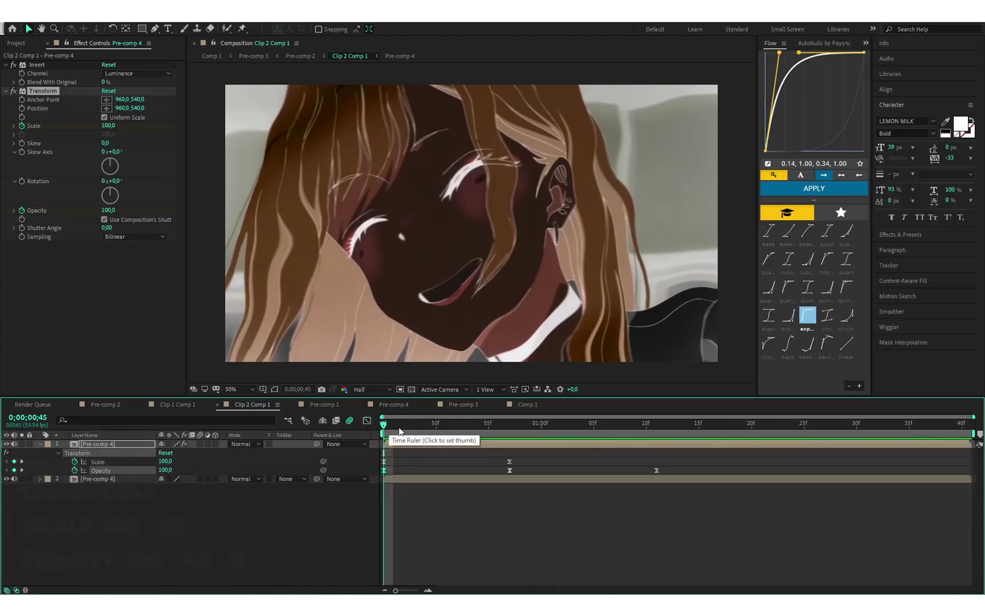